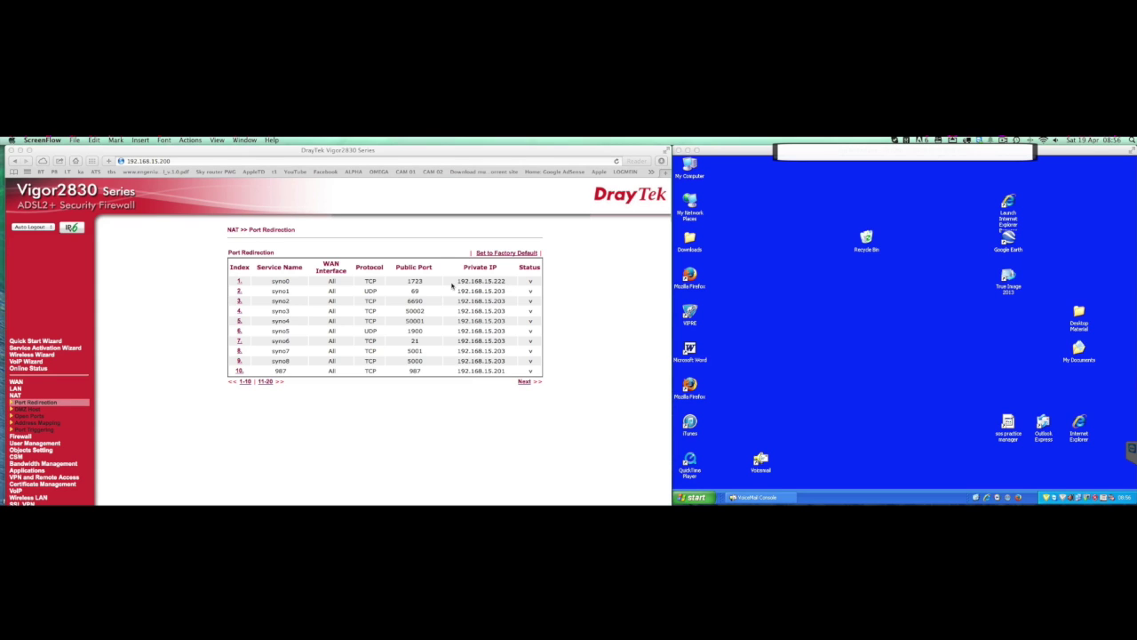
Open Network Connections from My Network Places on the remote XP desktop
left_click(808, 238)
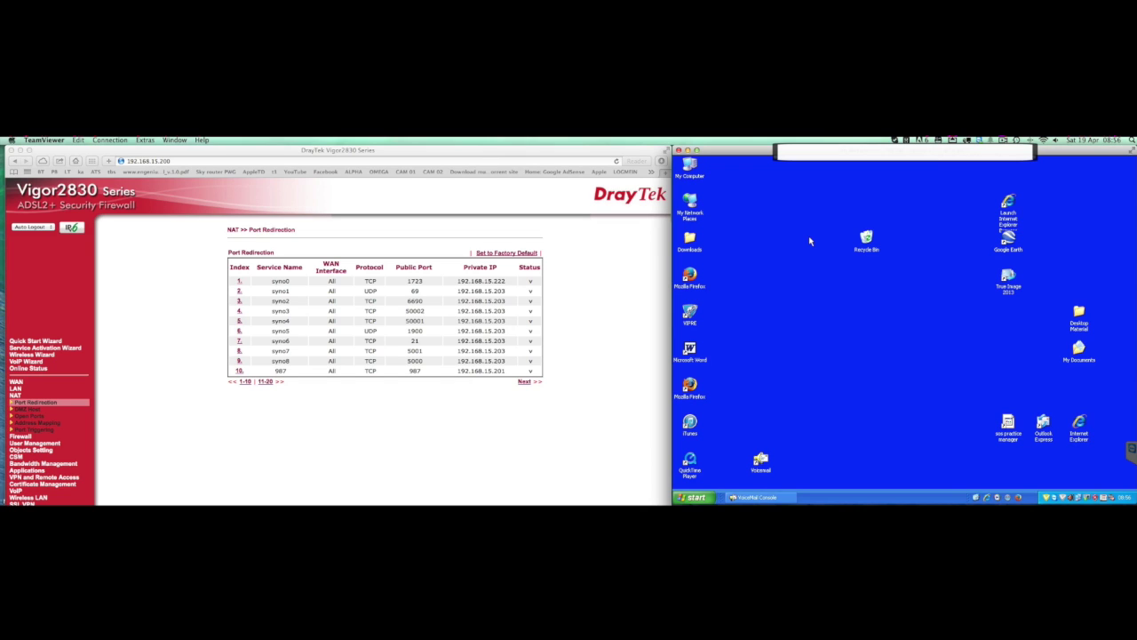
right_click(694, 215)
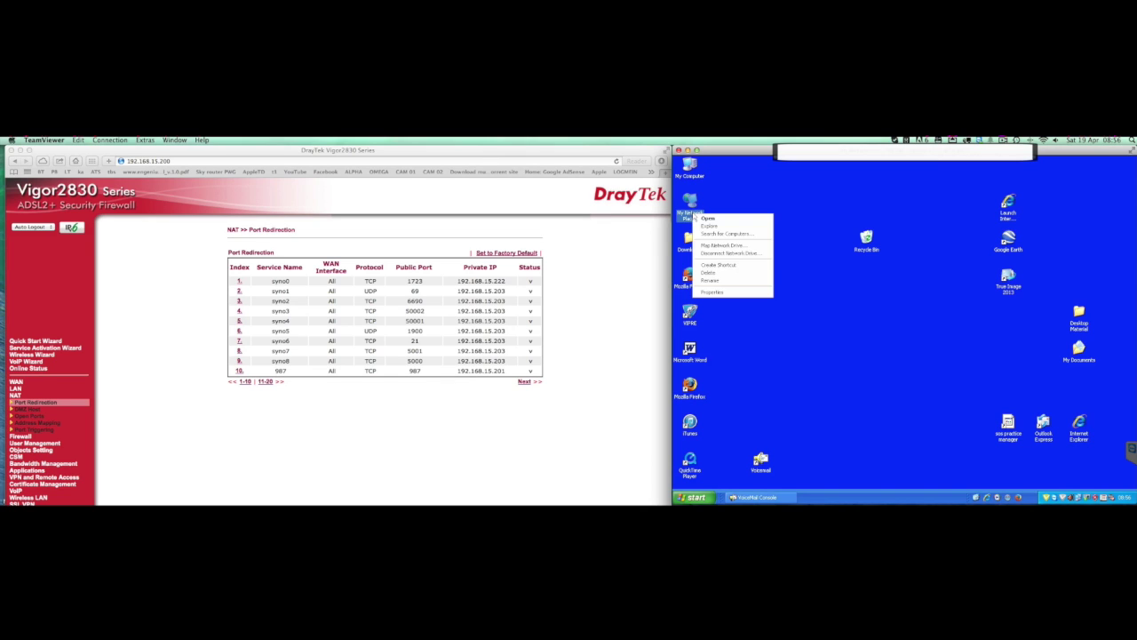
left_click(716, 293)
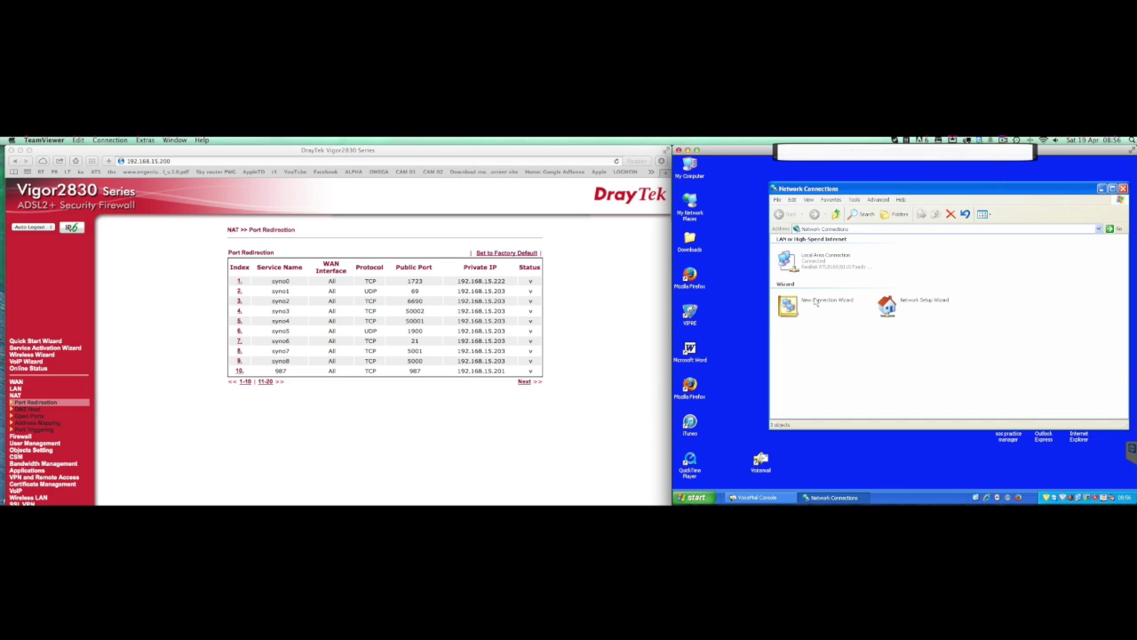
Create a workplace VPN connection named 'test connection' with server taysten.dyndns.org
double_click(816, 302)
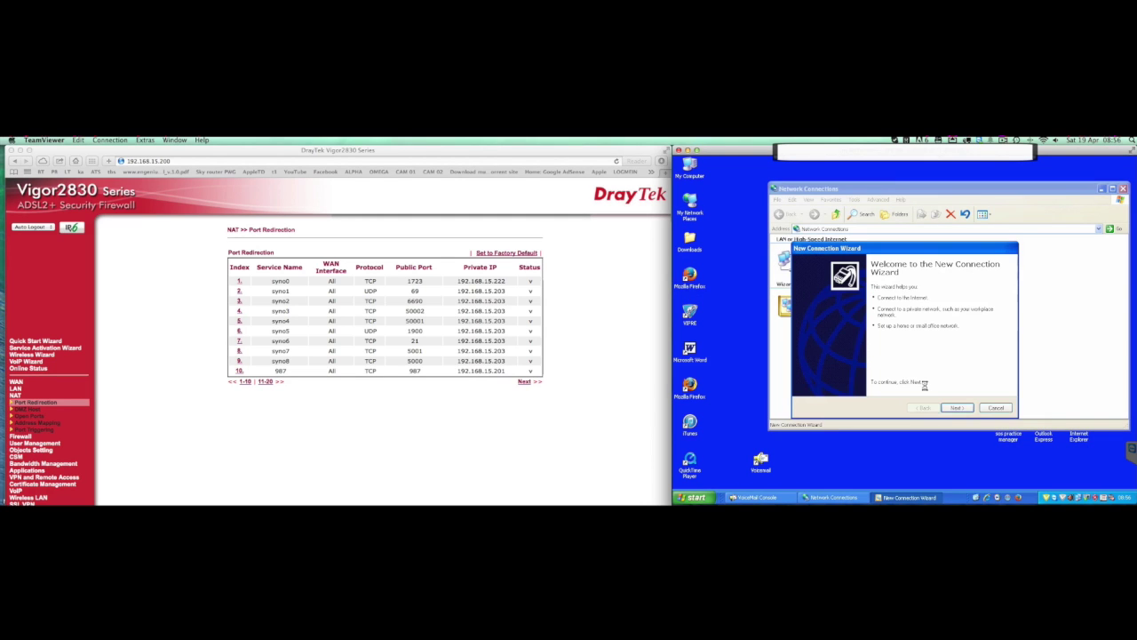
left_click(956, 407)
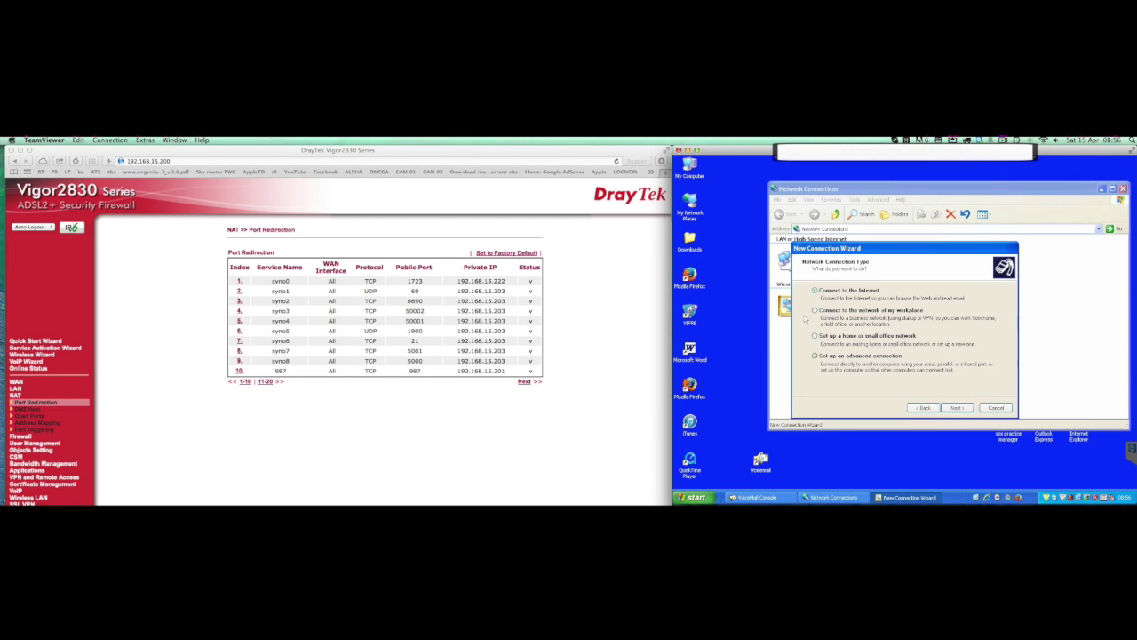
left_click(815, 310)
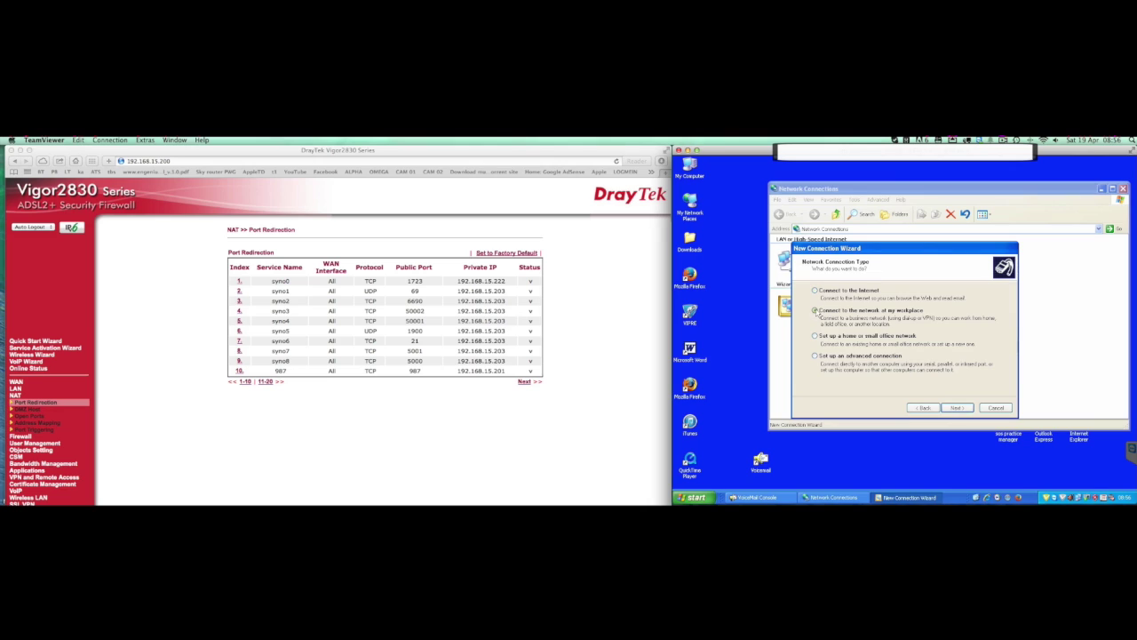
left_click(956, 407)
left_click(814, 327)
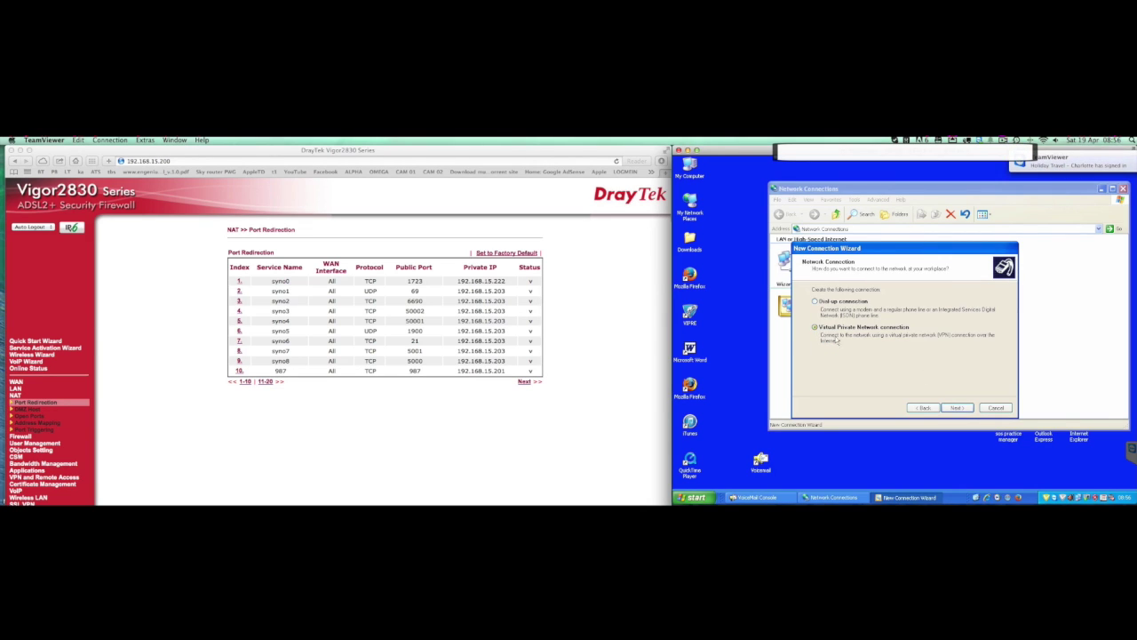
left_click(958, 407)
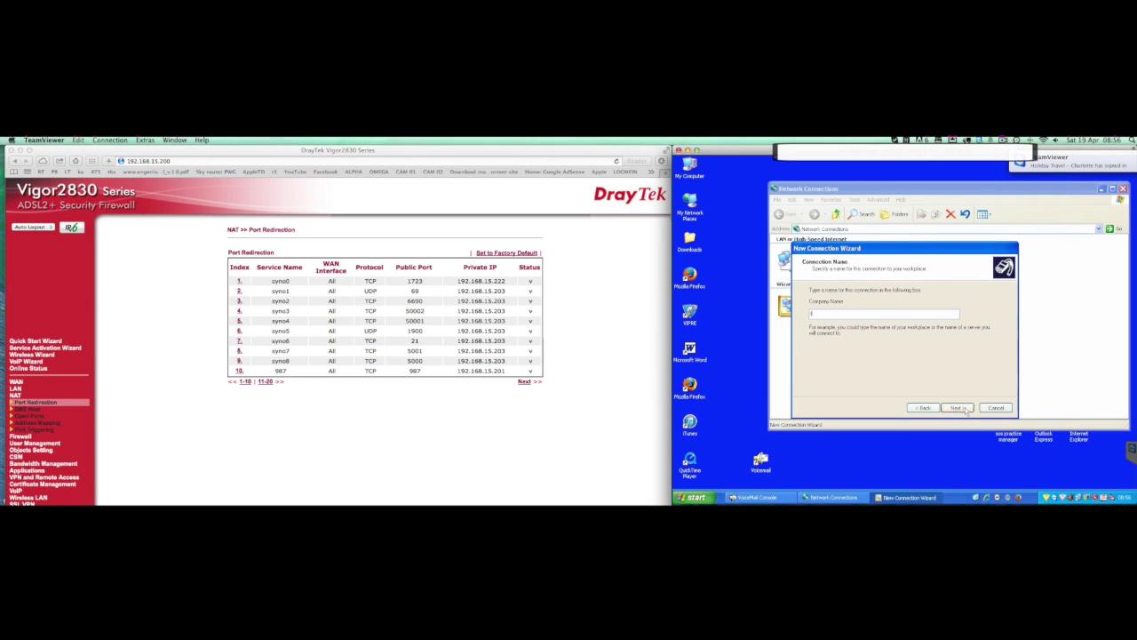
type("test connection")
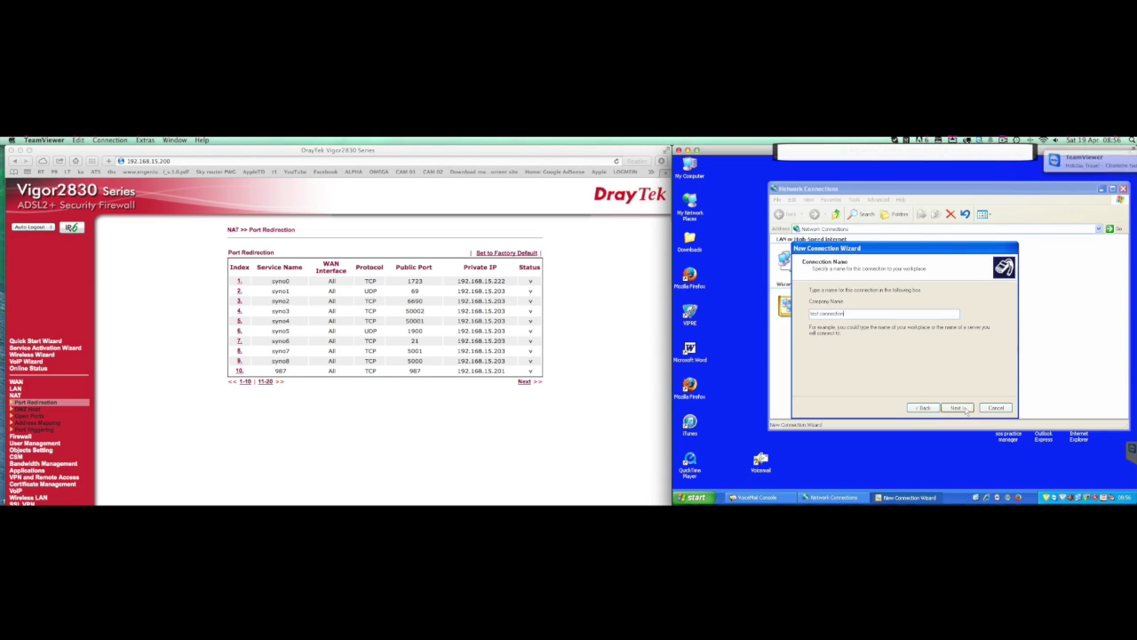
left_click(957, 407)
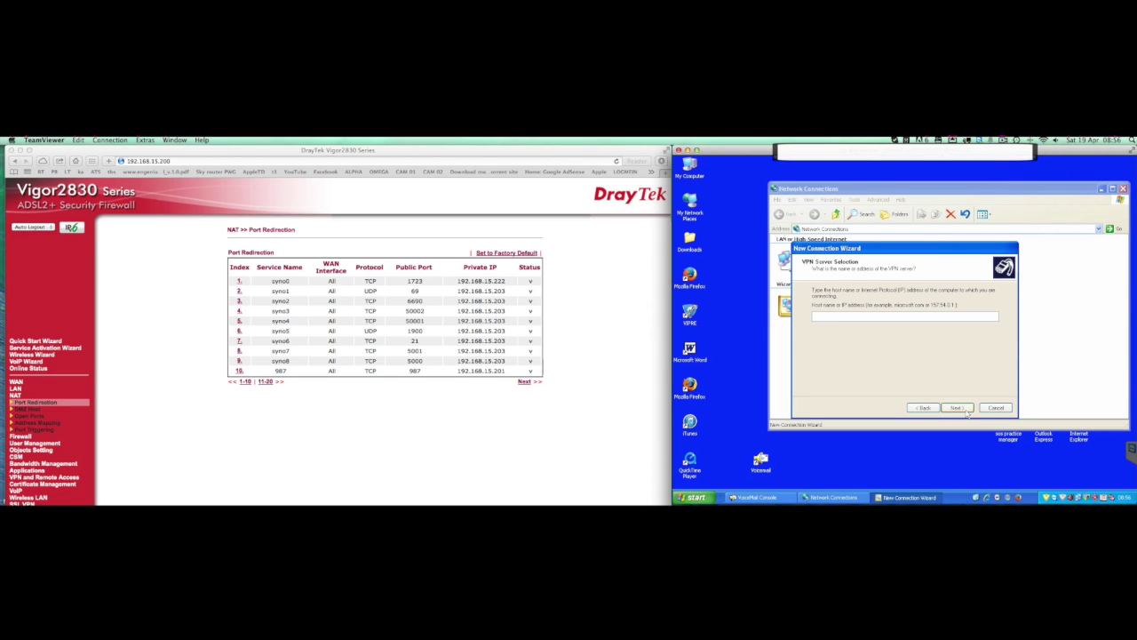
type("taysten.dyndns.org")
Finish the wizard, connect with the VPN user name and password, and accept the TCP/IP-only result
left_click(956, 407)
left_click(958, 407)
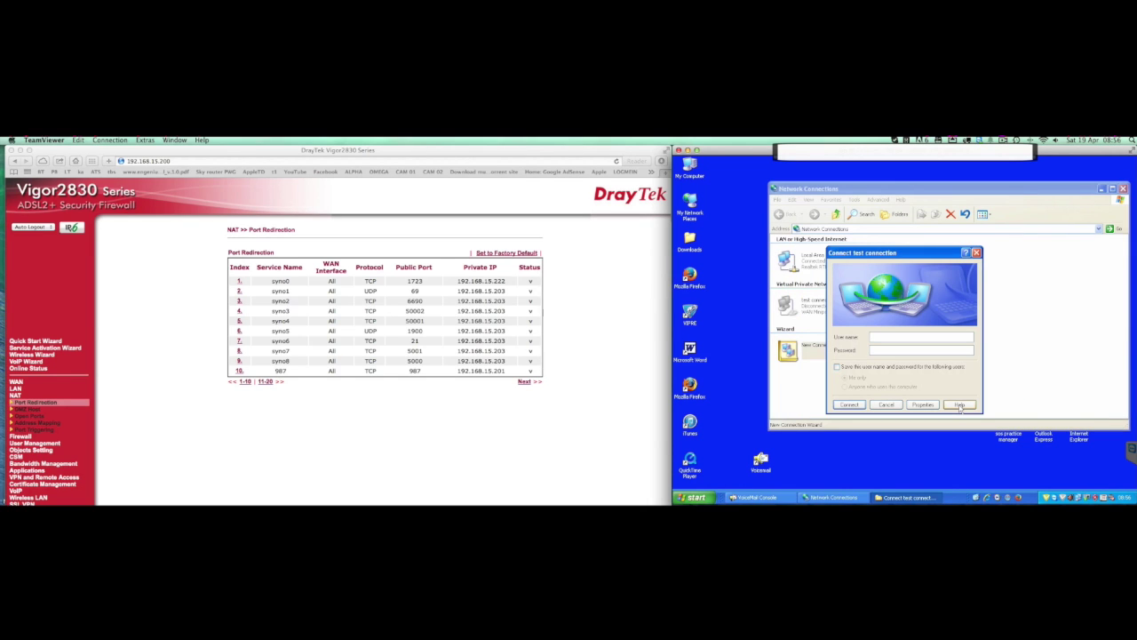
type("admin")
type("•••")
left_click(849, 404)
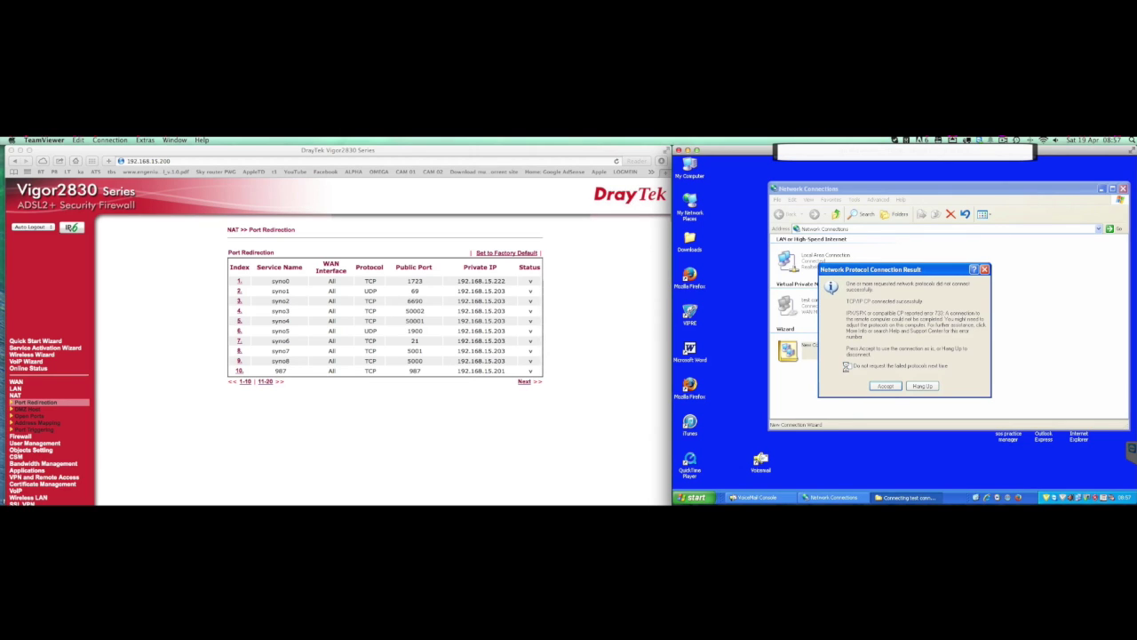
left_click(885, 386)
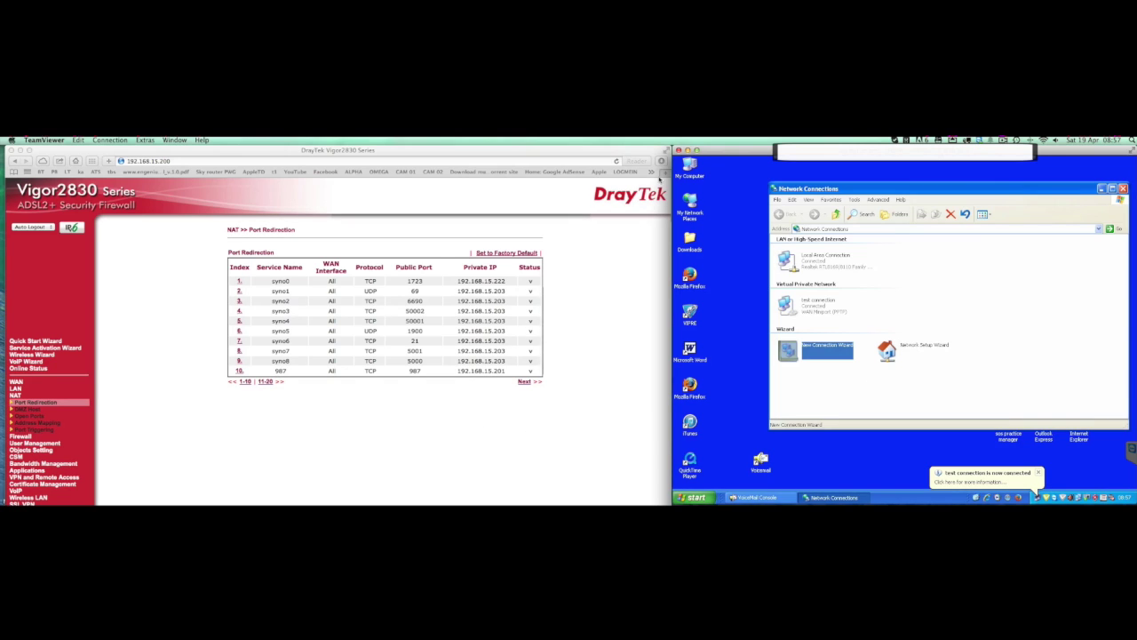
Load the DiskStation web desktop at 192.168.15.222:5000 in the browser
left_click(146, 161)
key("Right")
key("BackSpace")
key("BackSpace")
type("2")
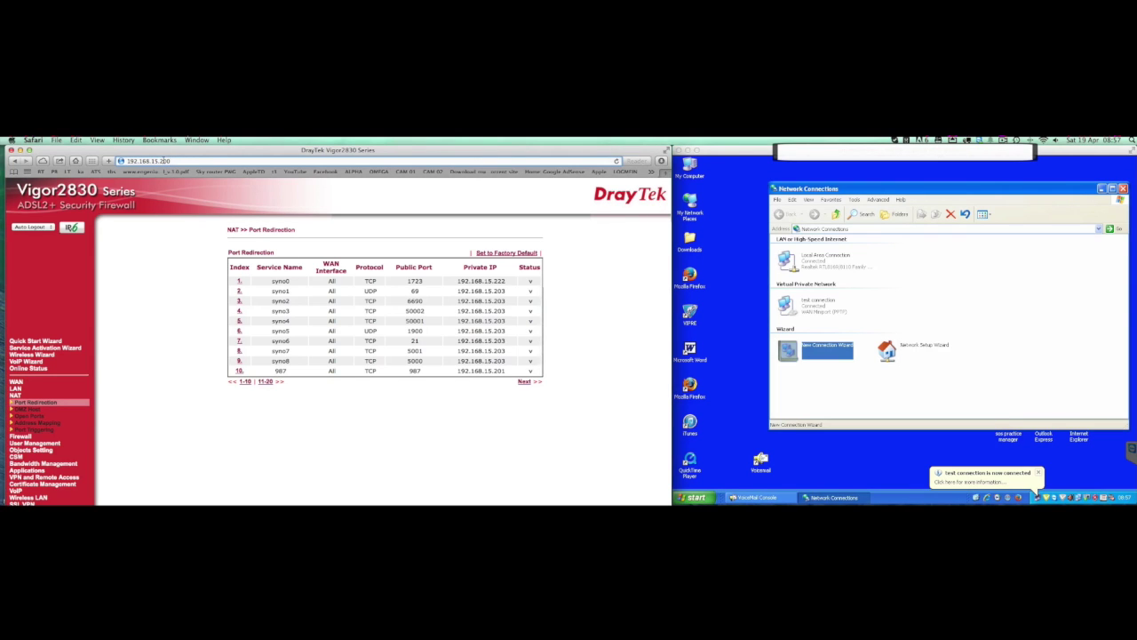
type("2:5000")
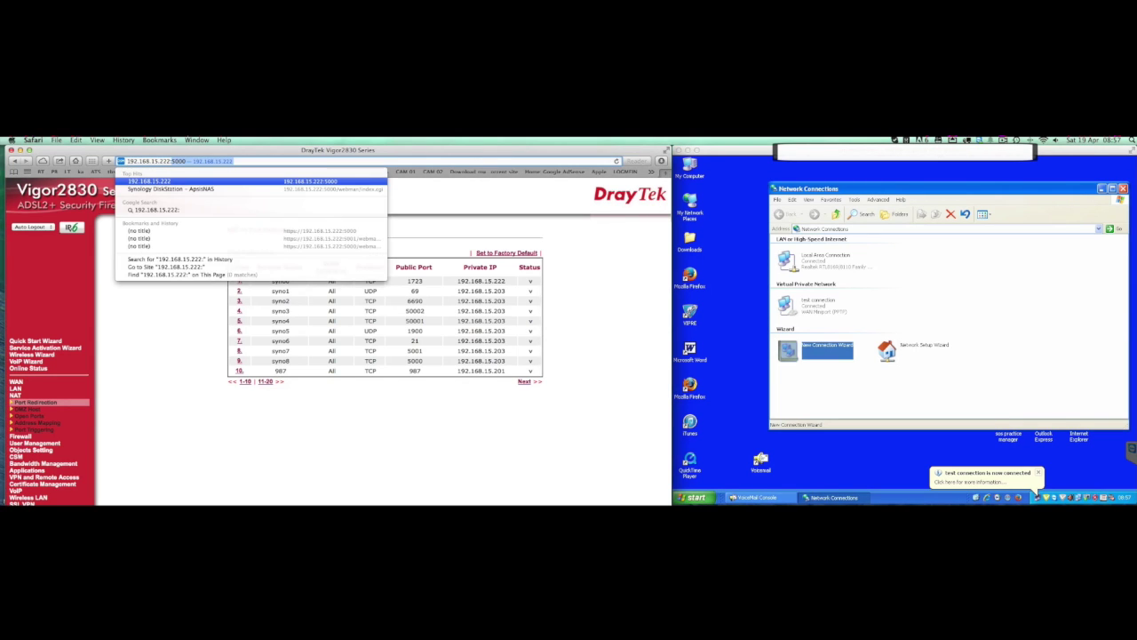
key("Return")
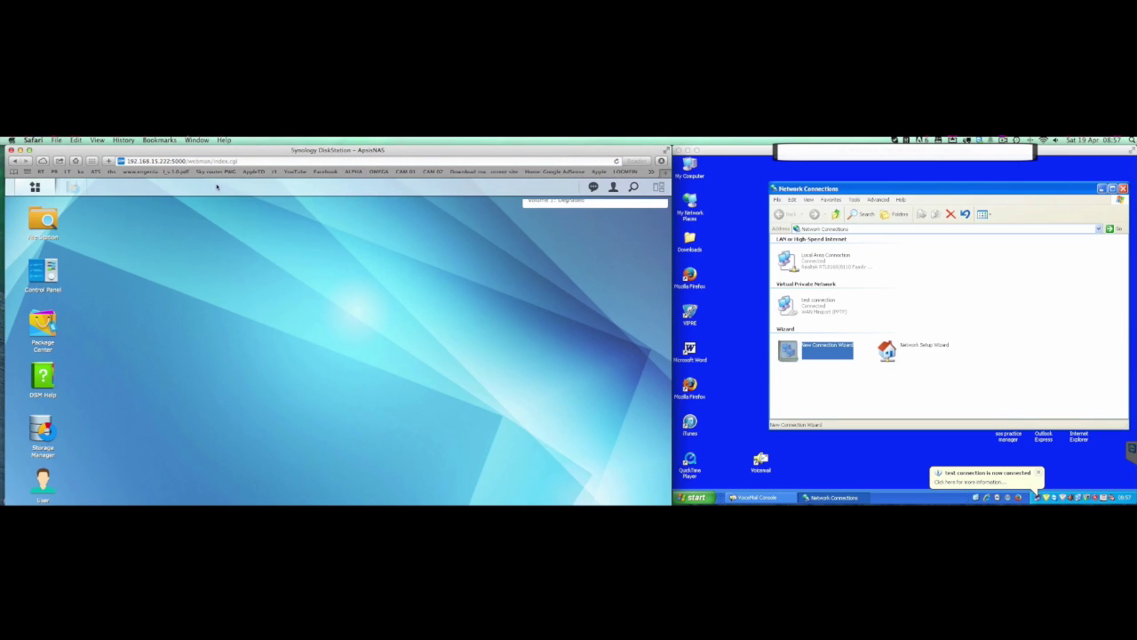
Open VPN Server's Connection List from the main menu and maximise the window
left_click(36, 191)
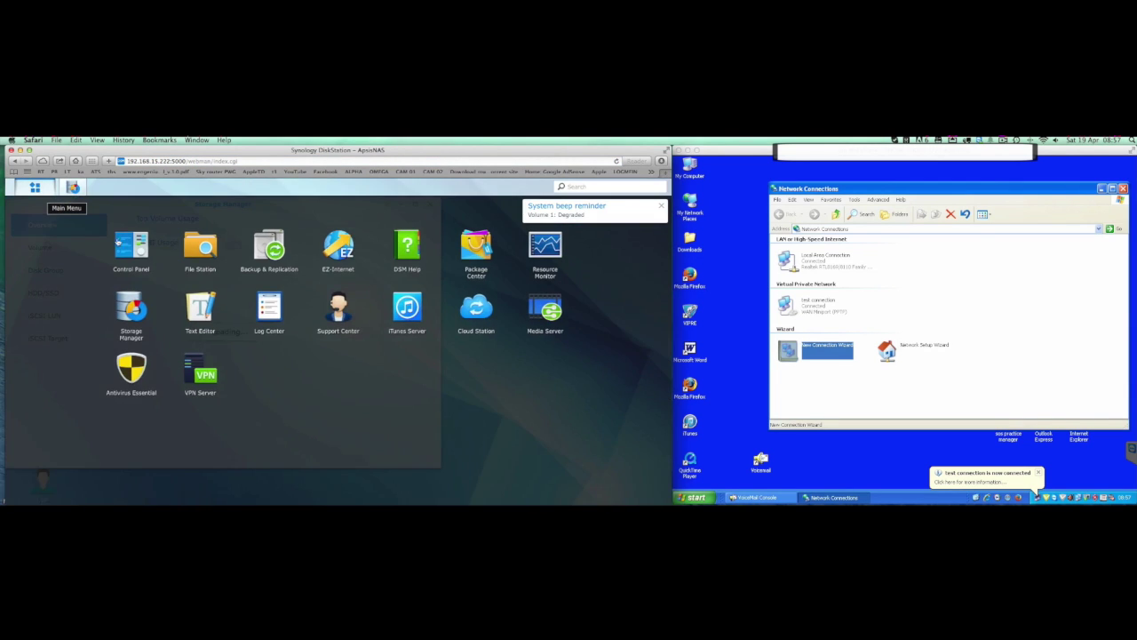
left_click(201, 373)
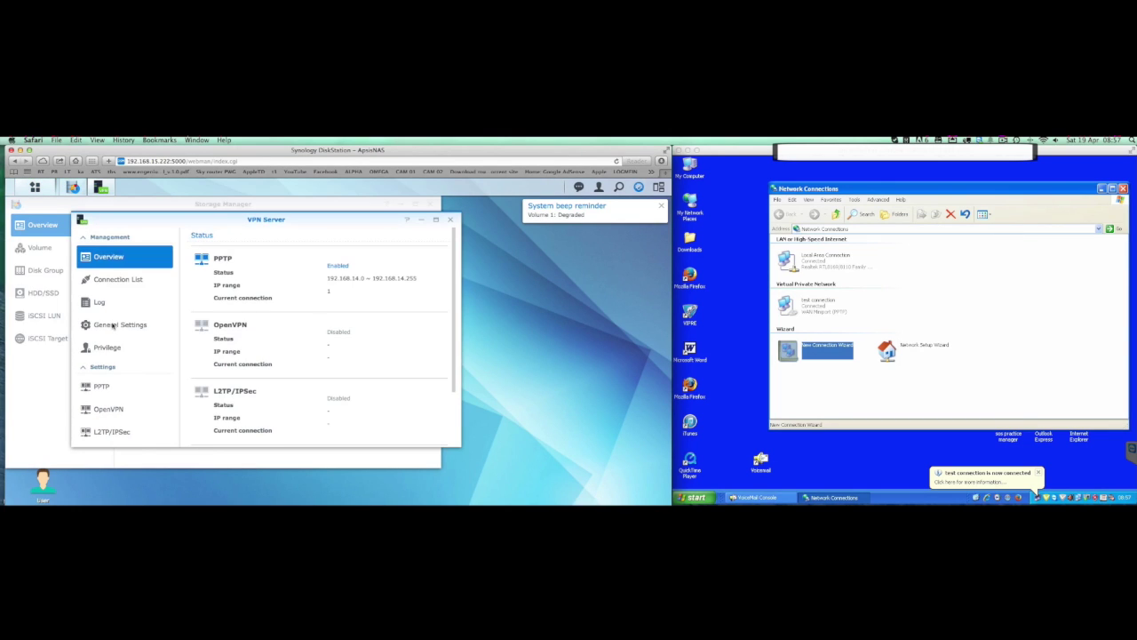
left_click(99, 280)
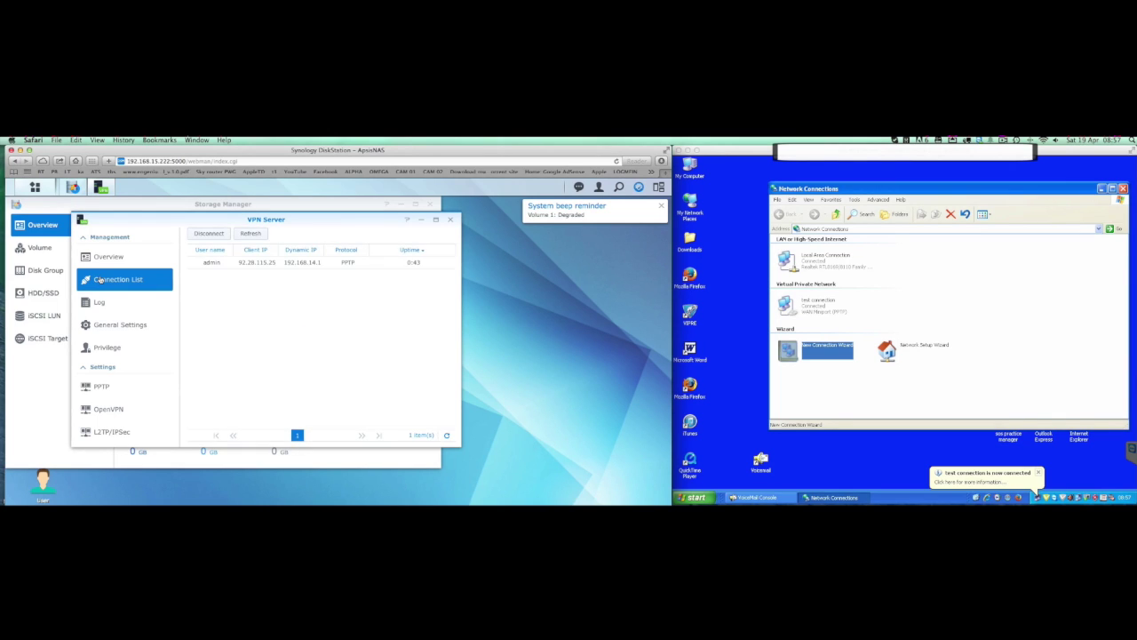
double_click(192, 220)
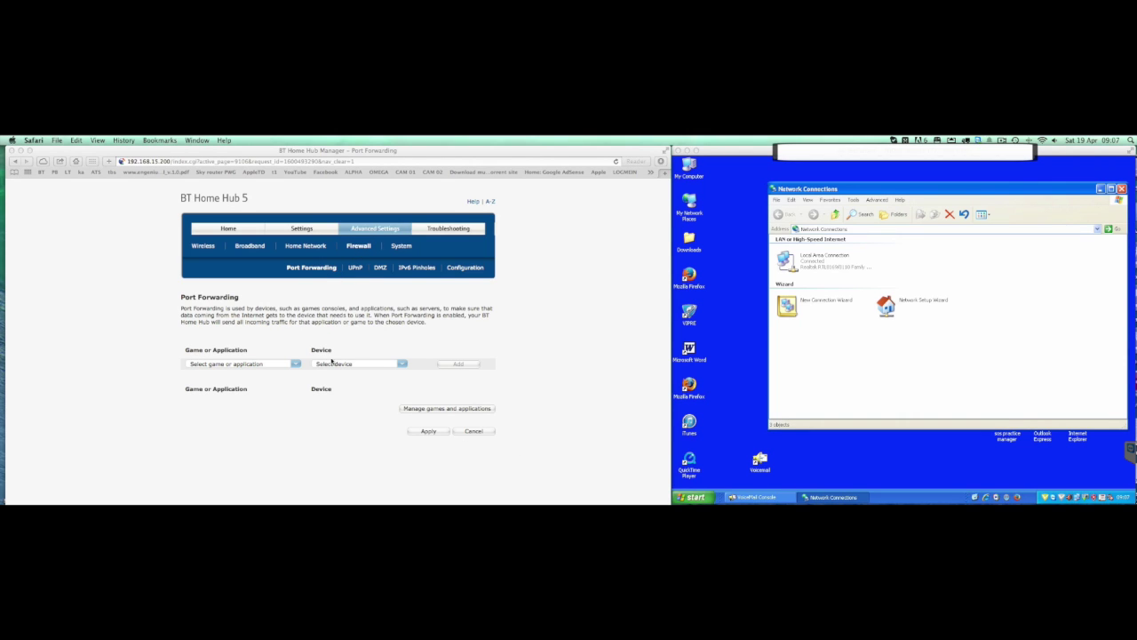
Review and save the ApsisNAS application's port rule, then return to Port Forwarding
left_click(413, 410)
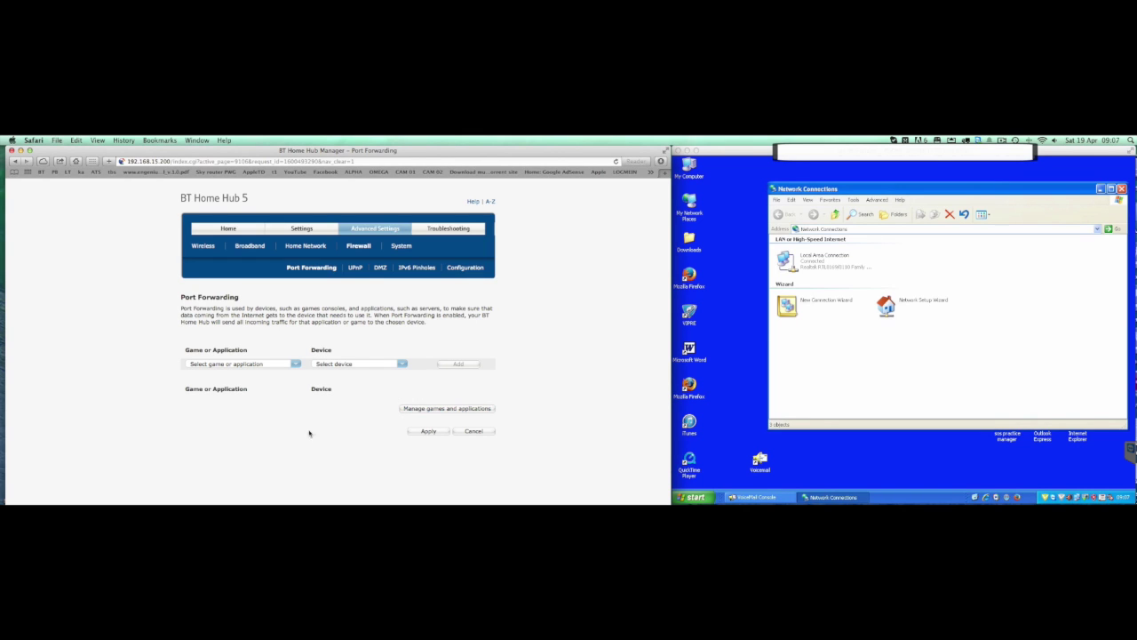
left_click(424, 410)
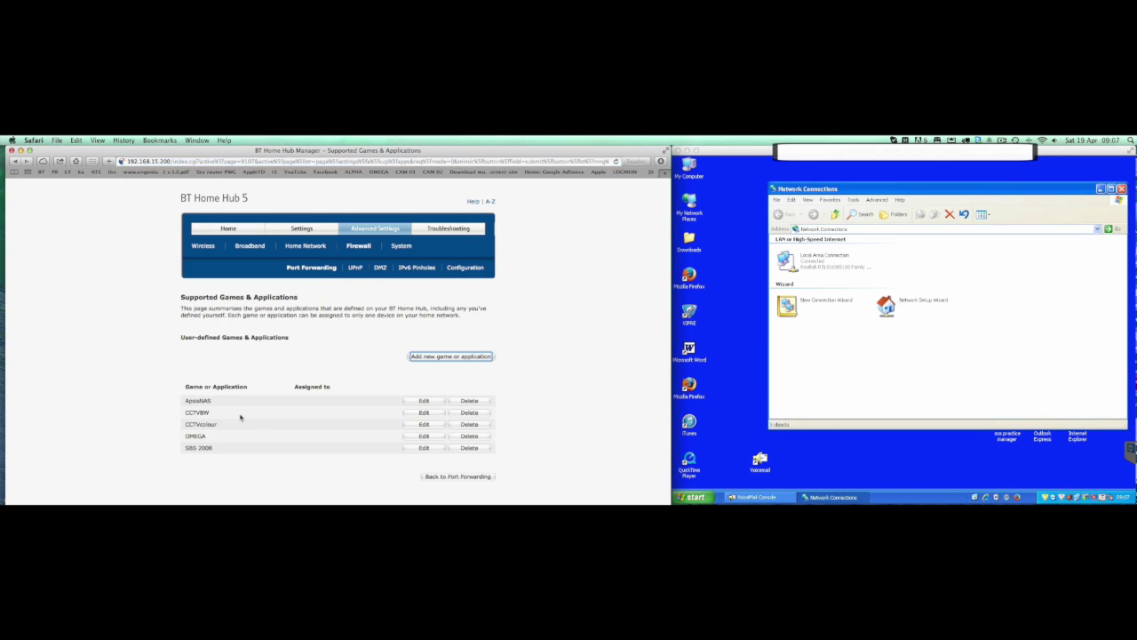
left_click(422, 402)
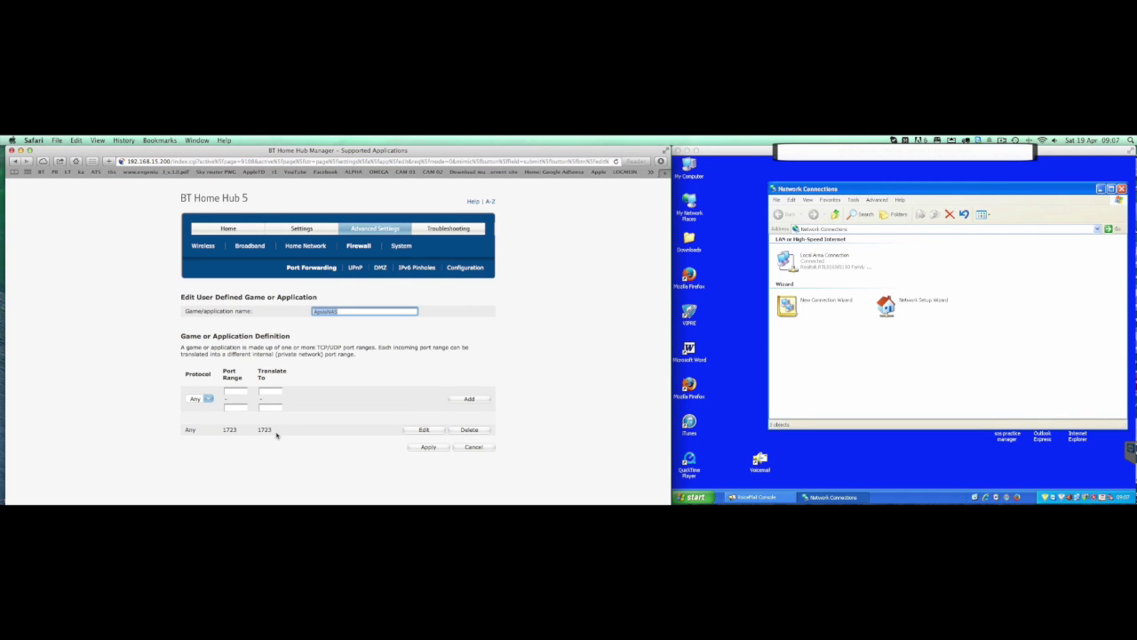
left_click(435, 448)
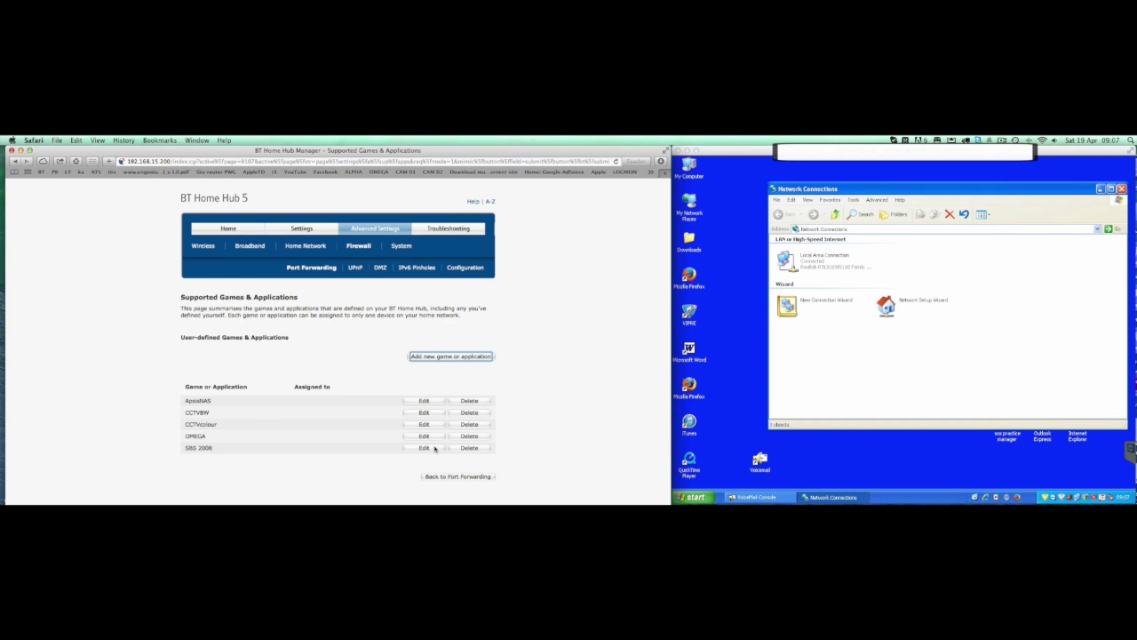
left_click(445, 477)
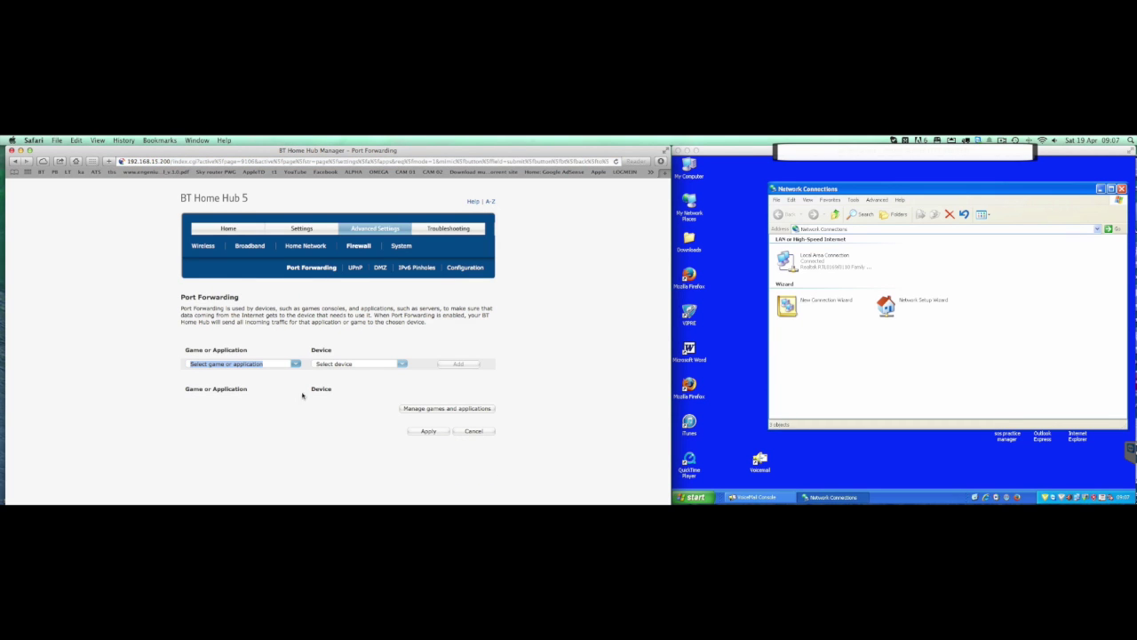
Add a forwarding rule sending ApsisNAS to user-defined IP 192.168.15.222
left_click(400, 365)
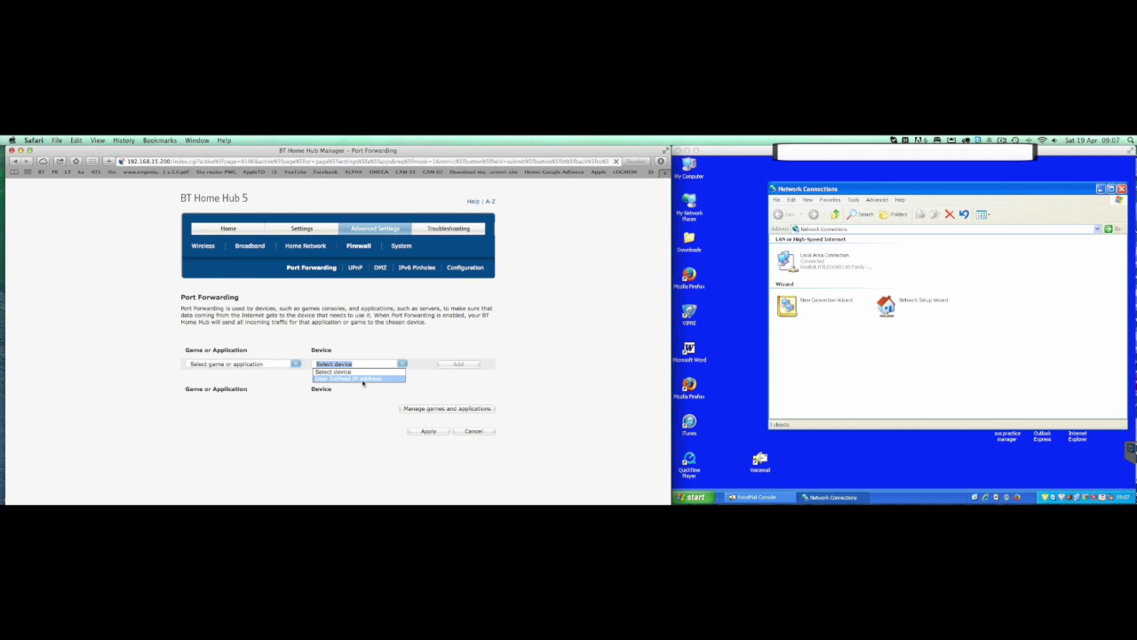
left_click(369, 380)
left_click(240, 364)
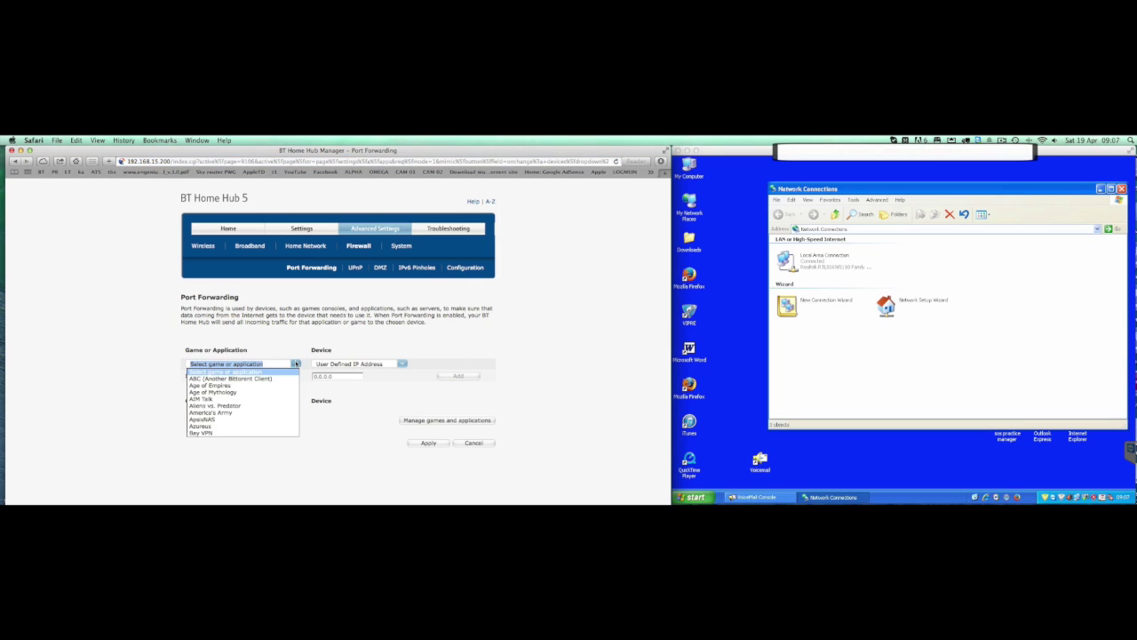
left_click(216, 418)
left_click(343, 377)
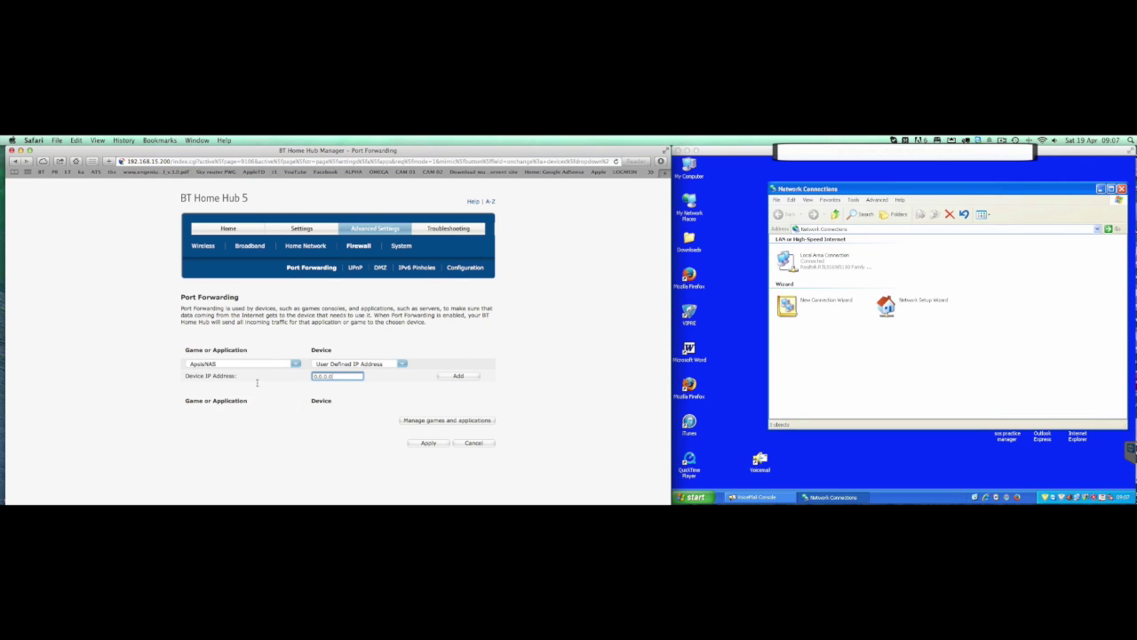
left_click_drag(335, 376, 295, 373)
type("192.168.15.222")
left_click(461, 376)
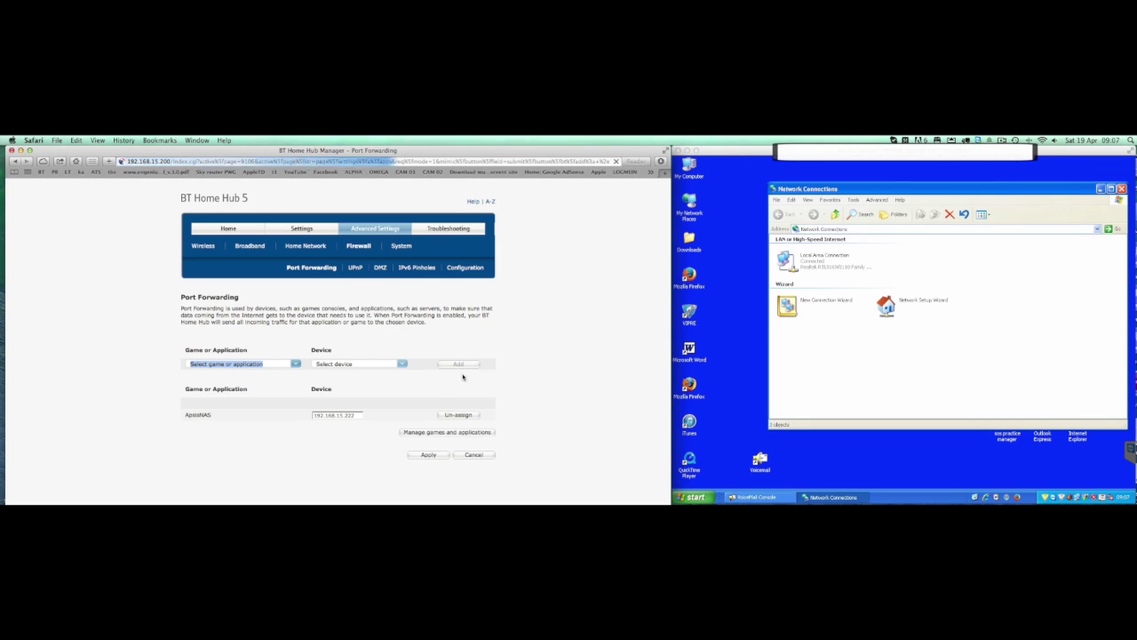
Apply the port forwarding assignment and show the supported games and applications list
left_click(430, 456)
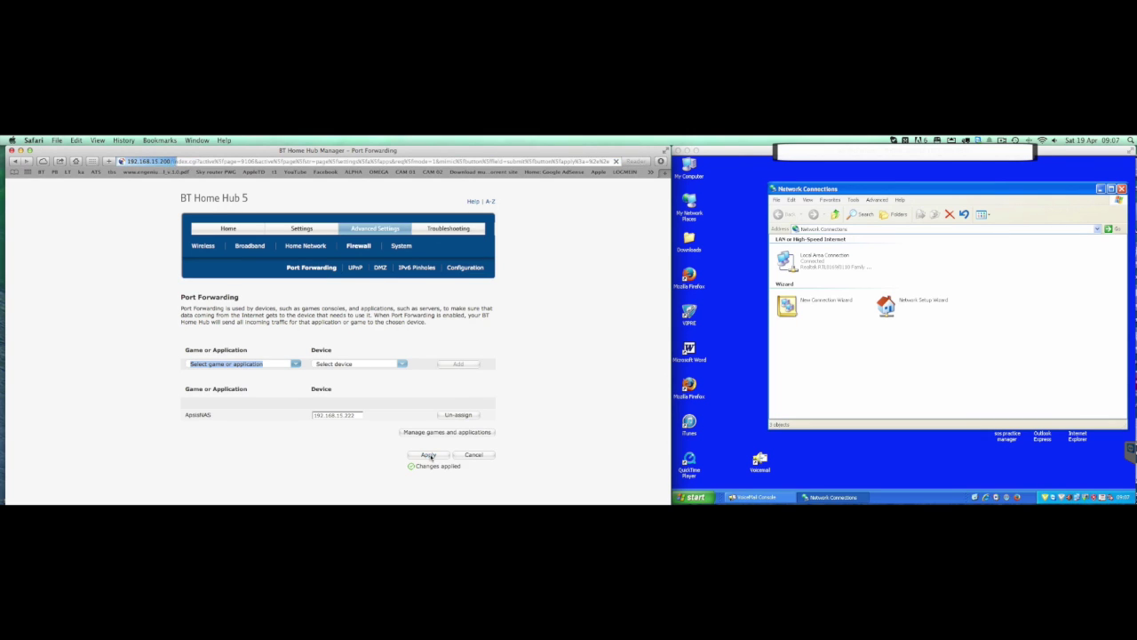
left_click(304, 270)
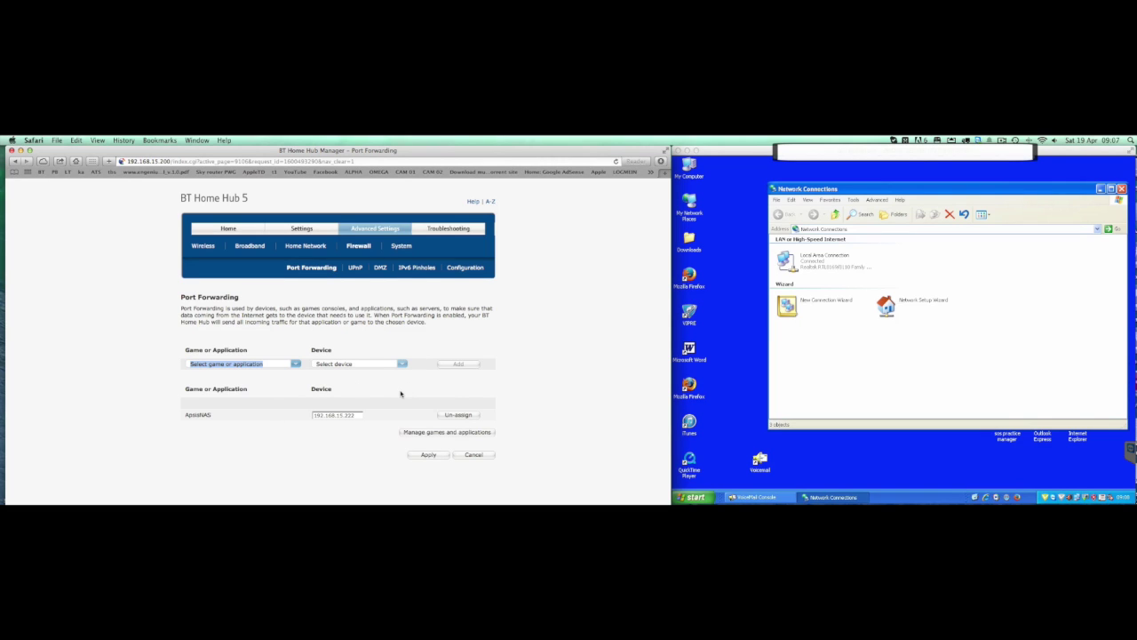
left_click(430, 455)
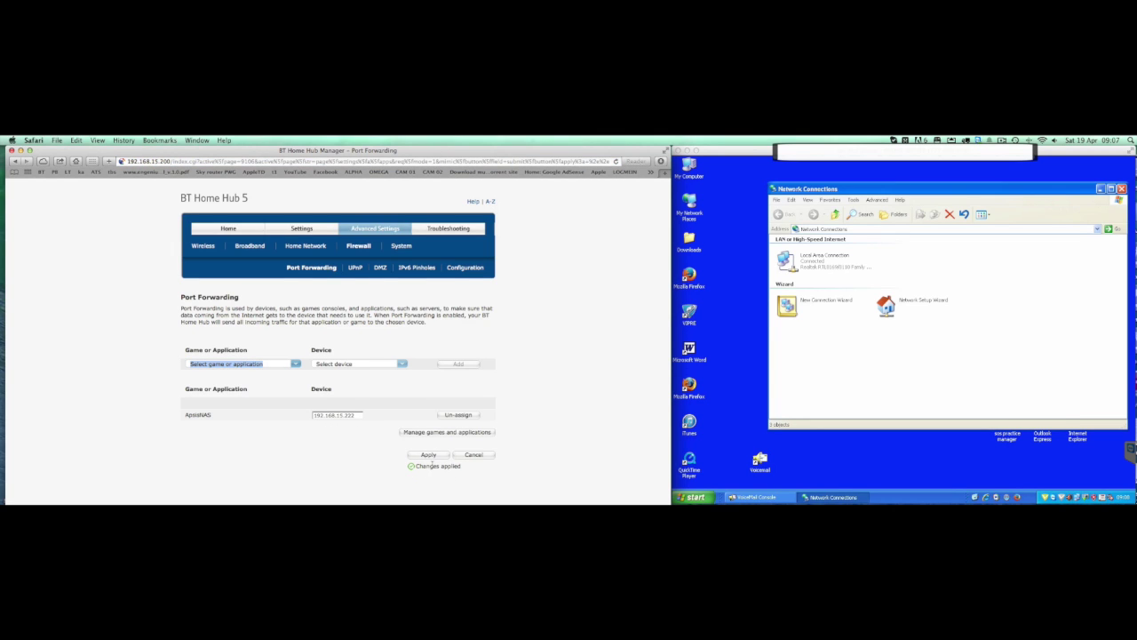
left_click(420, 433)
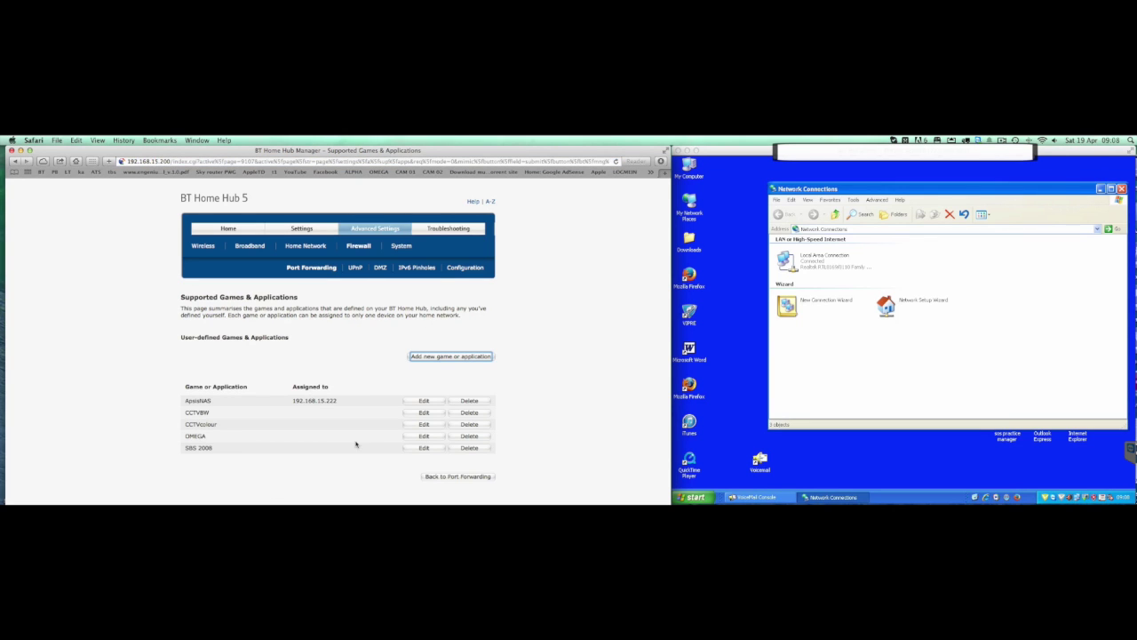
Create the workplace VPN 'test connection' pointing at the testsystem dynamic DNS host
left_click(807, 305)
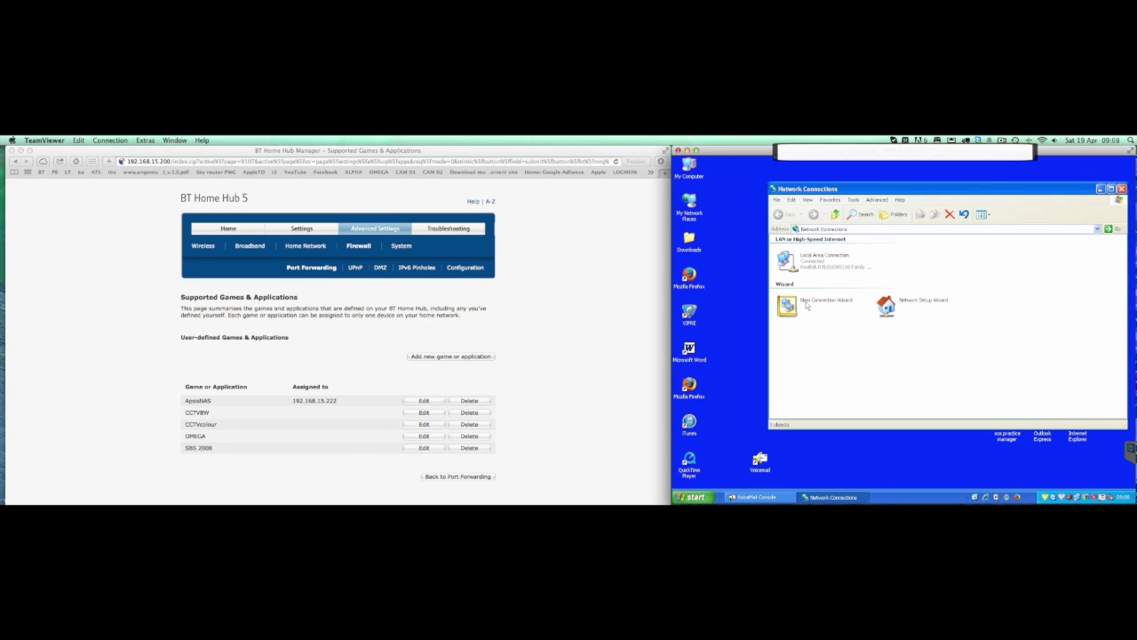
double_click(823, 308)
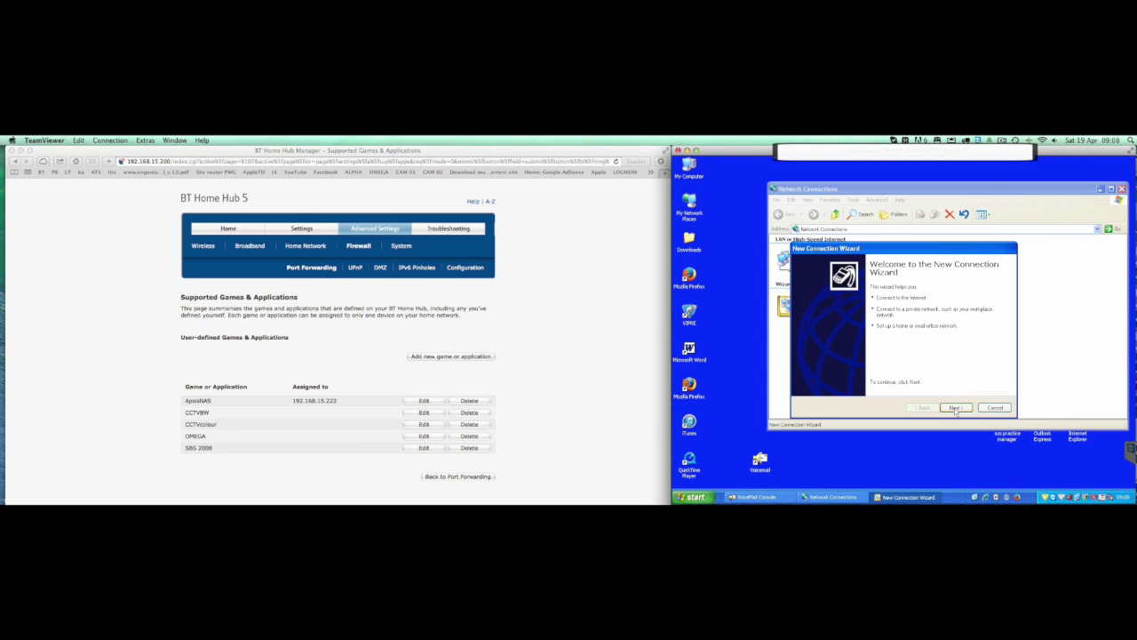
left_click(955, 408)
left_click(815, 311)
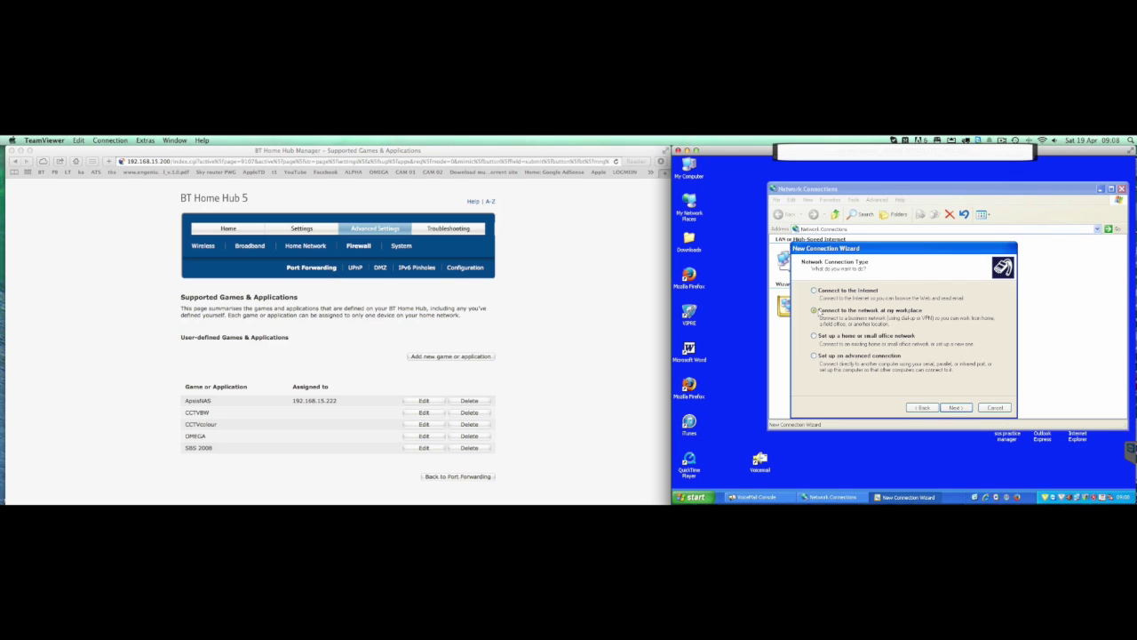
left_click(954, 407)
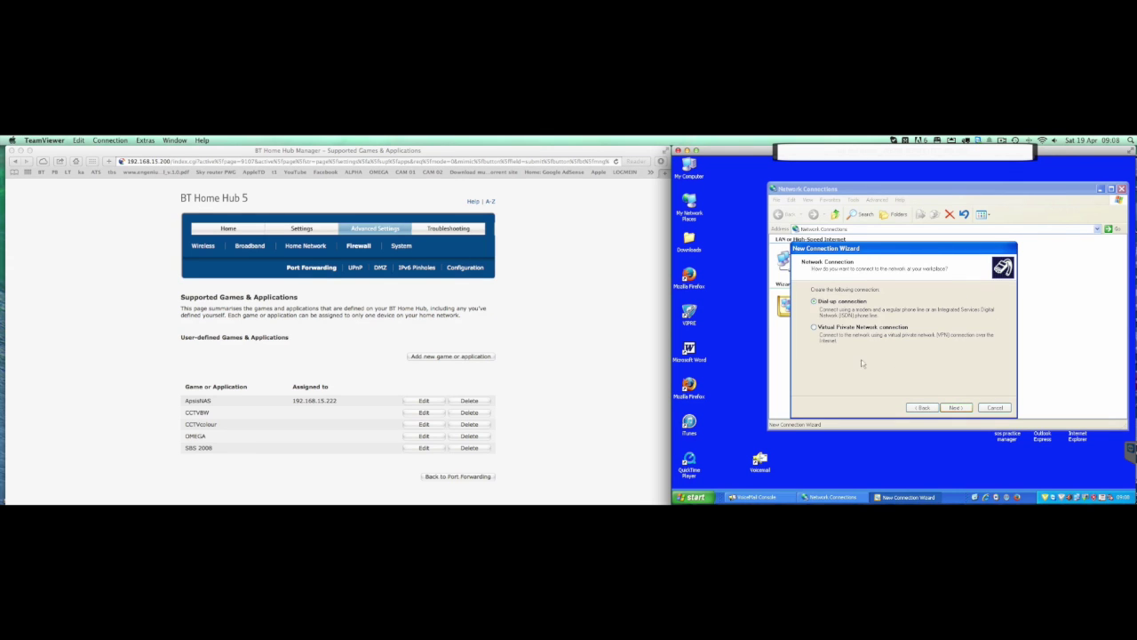
left_click(817, 329)
left_click(957, 408)
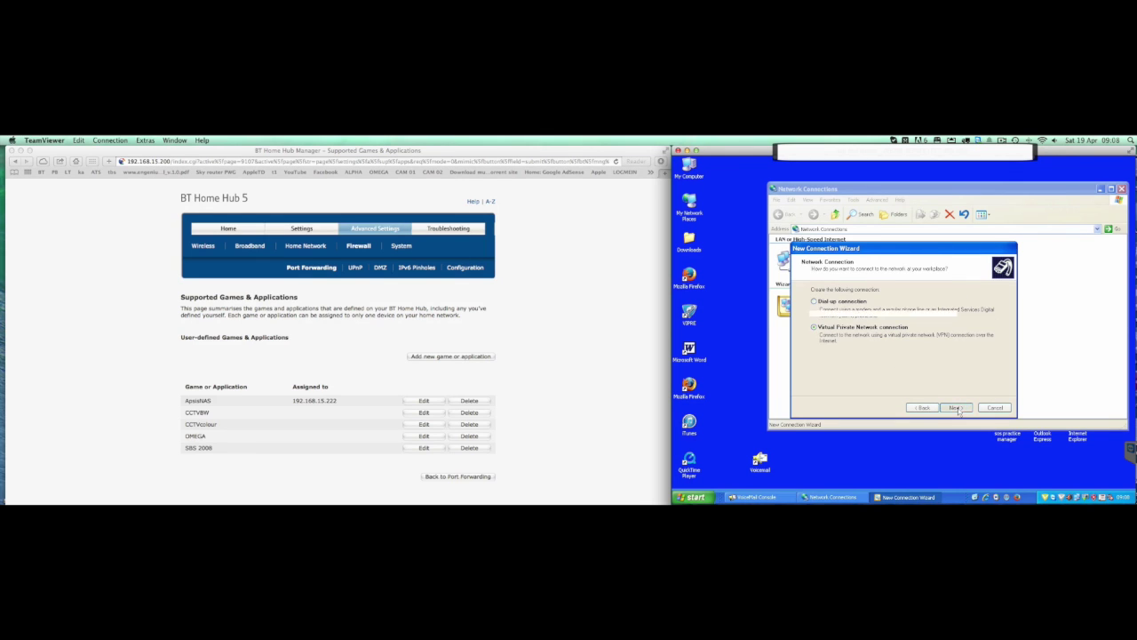
type("sos")
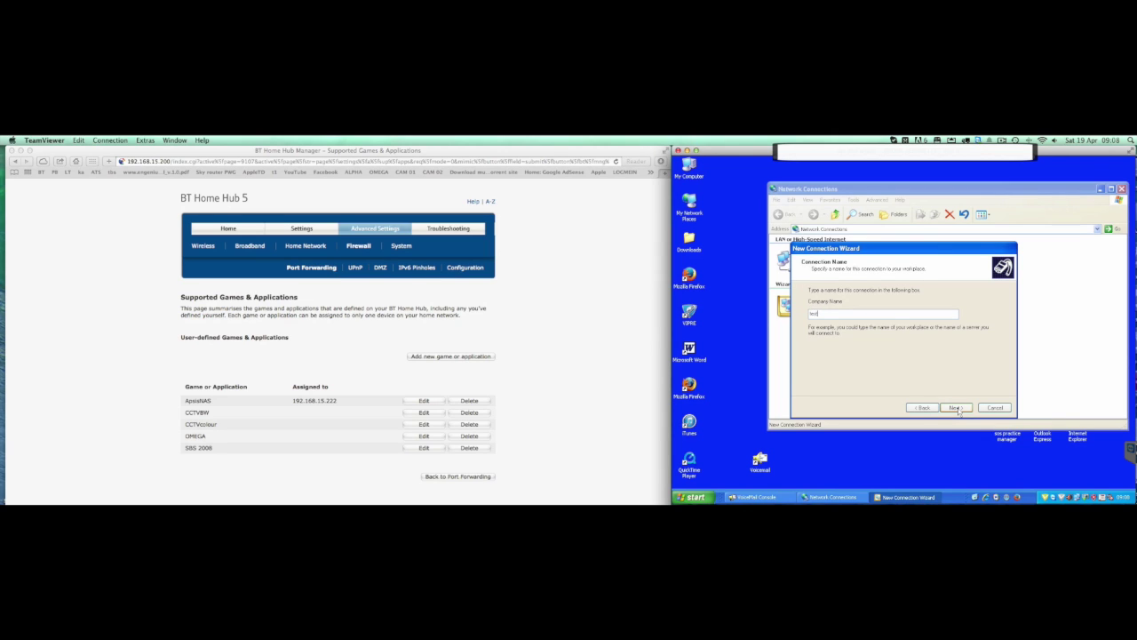
type("t connection")
left_click(952, 409)
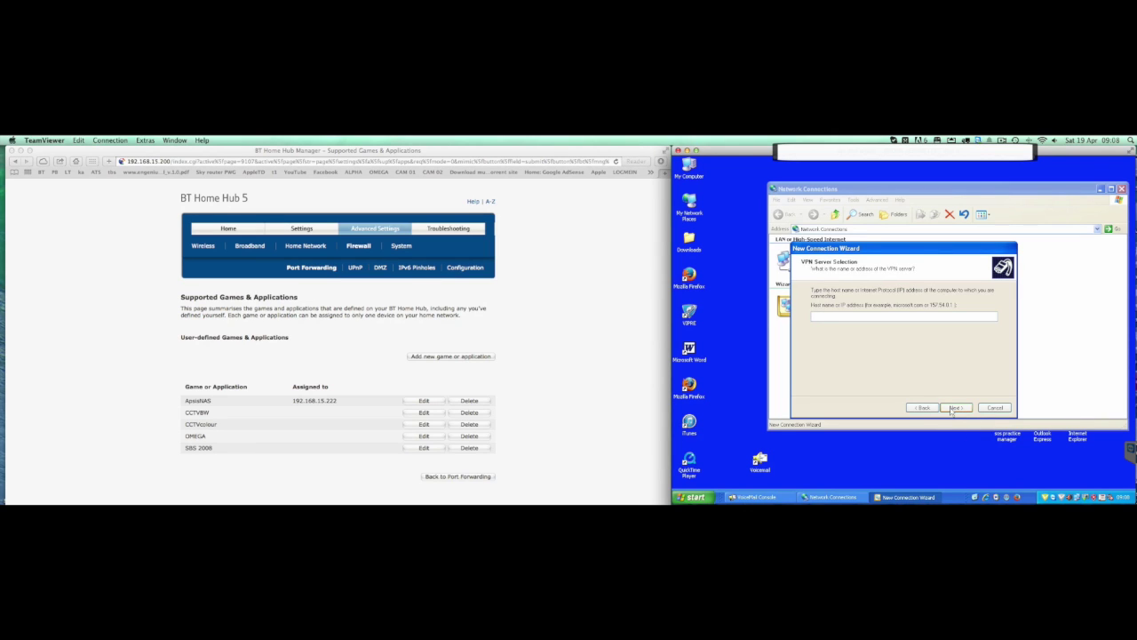
type("testsystem.dyndns.org")
left_click(953, 408)
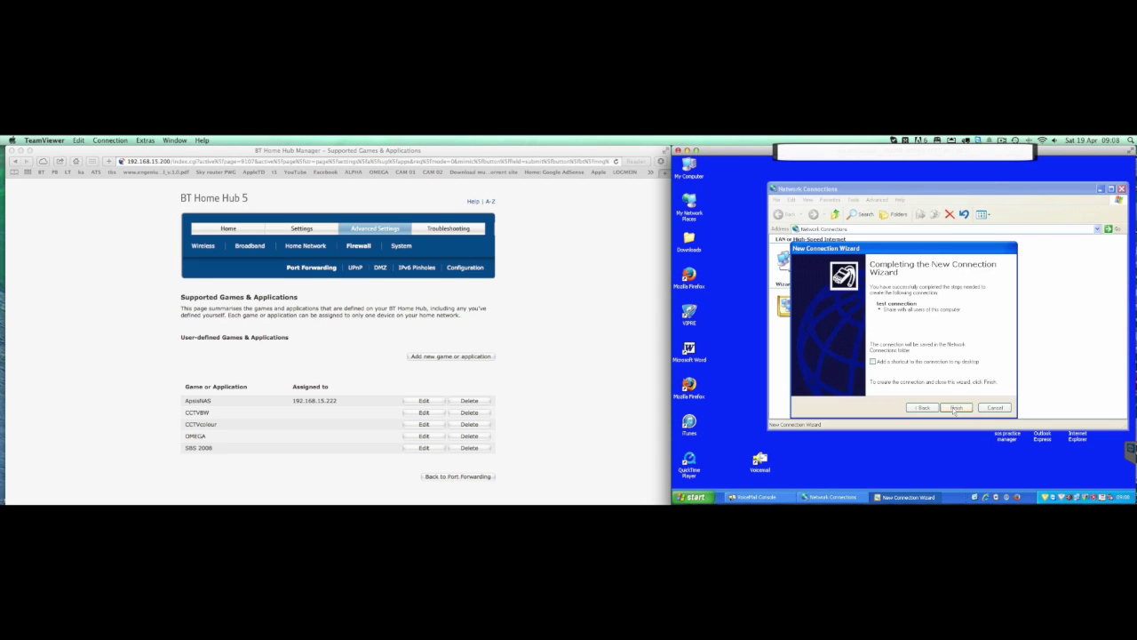
left_click(956, 408)
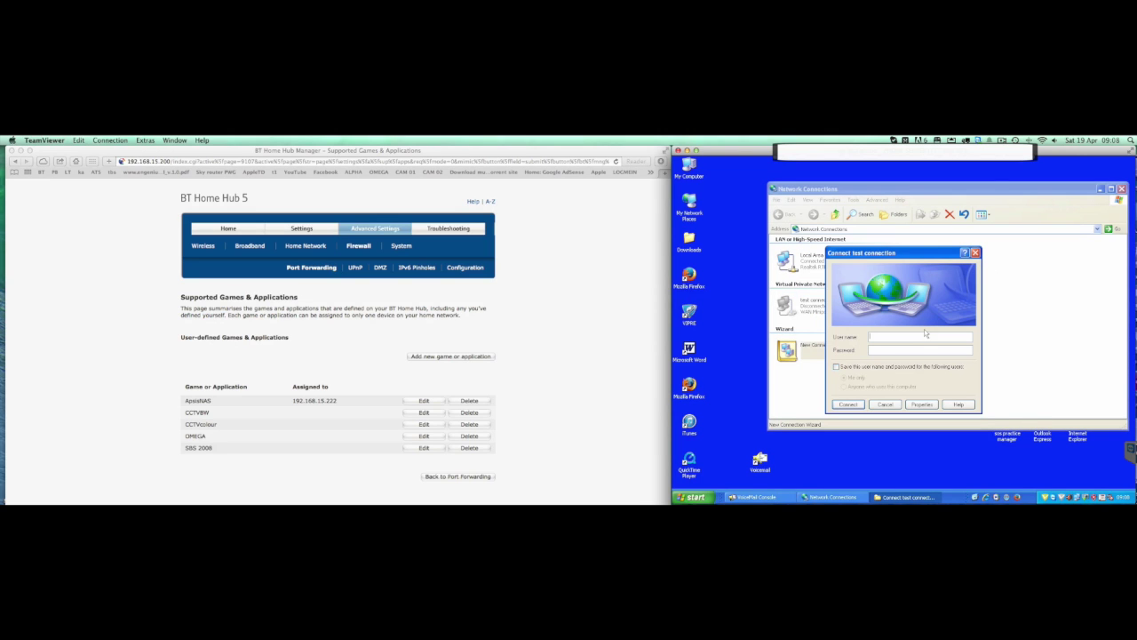
Dial test connection after entering the VPN user name and password
left_click(921, 337)
type("admin")
key("Tab")
type("••••••••••")
left_click(848, 405)
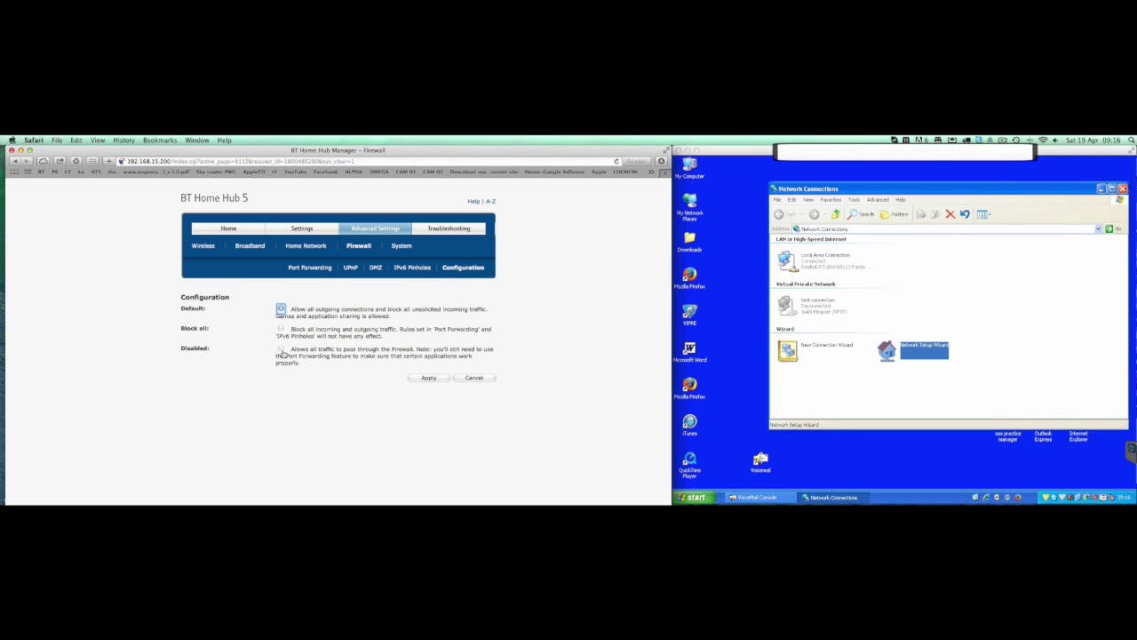
Set the hub firewall to Disabled, apply, and confirm the warning
left_click(282, 351)
left_click(428, 378)
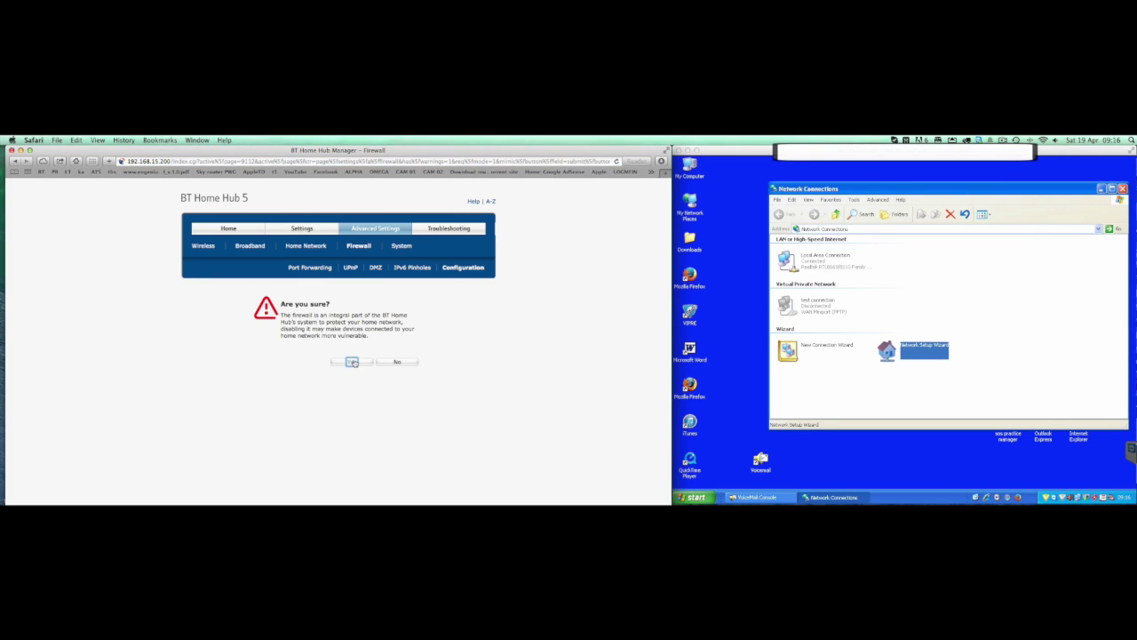
left_click(352, 362)
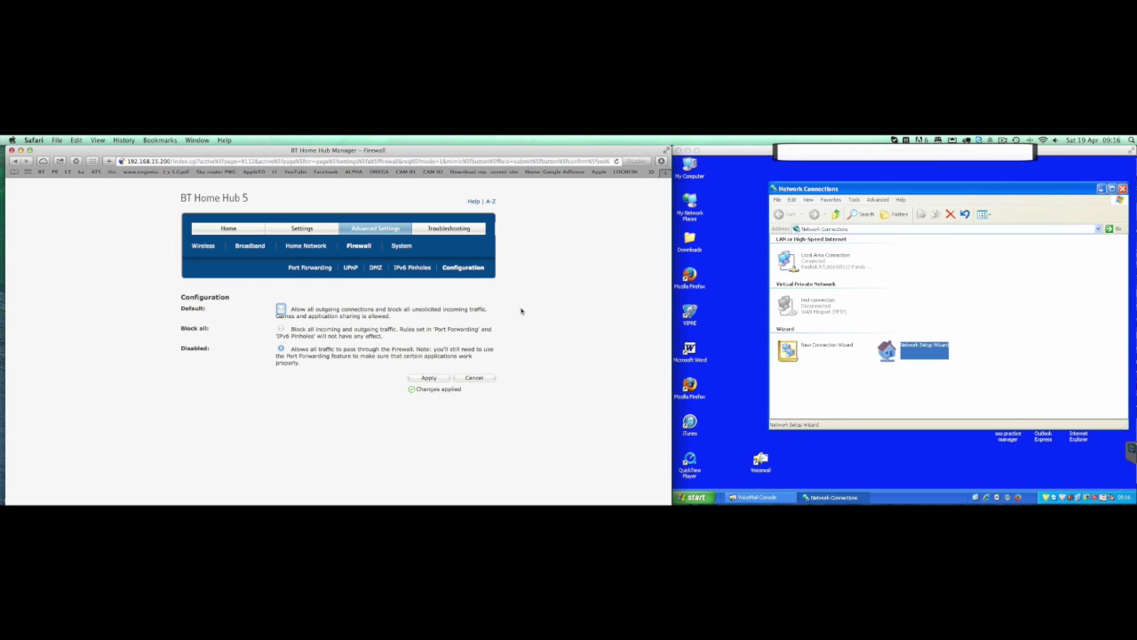
Redial test connection after re-entering the VPN user name and password
double_click(811, 313)
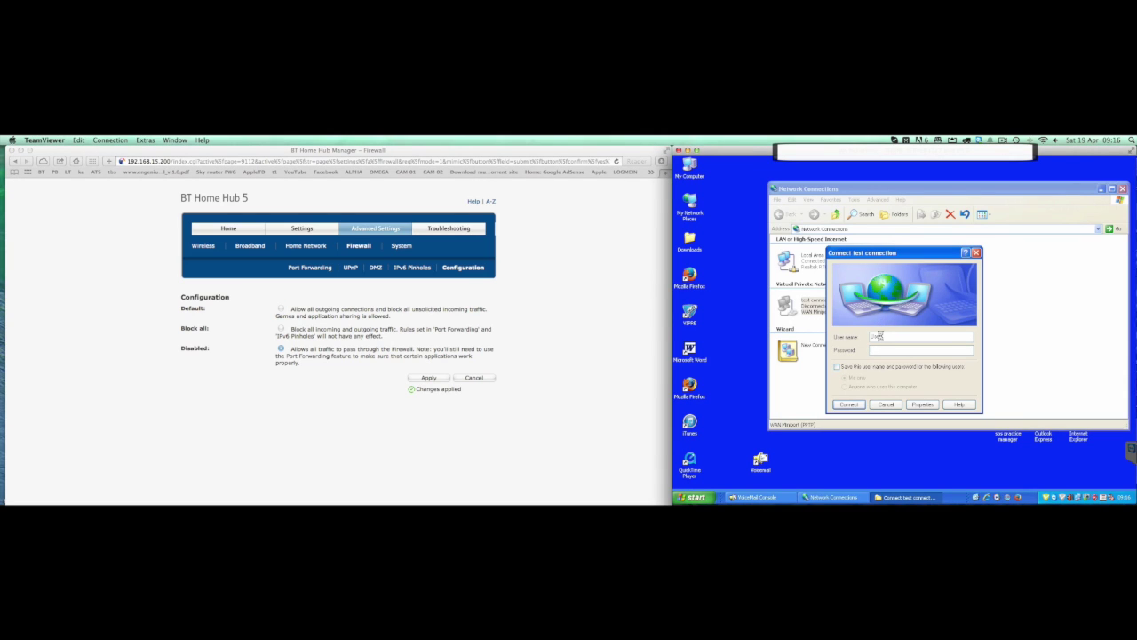
double_click(876, 336)
type("d")
key("Tab")
type("**********")
key("BackSpace")
key("BackSpace")
key("BackSpace")
key("BackSpace")
key("BackSpace")
key("BackSpace")
key("BackSpace")
key("BackSpace")
key("BackSpace")
type("*********")
left_click(850, 406)
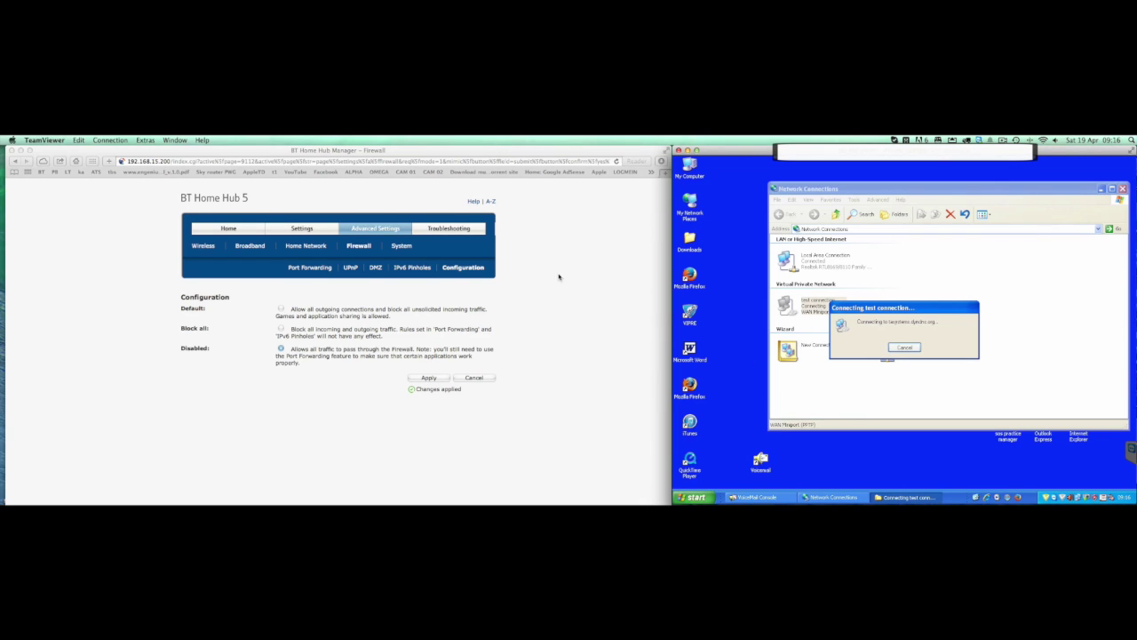
On the hub's DMZ page, set DMZ Enable to Yes and open the device list
left_click(377, 272)
left_click(378, 271)
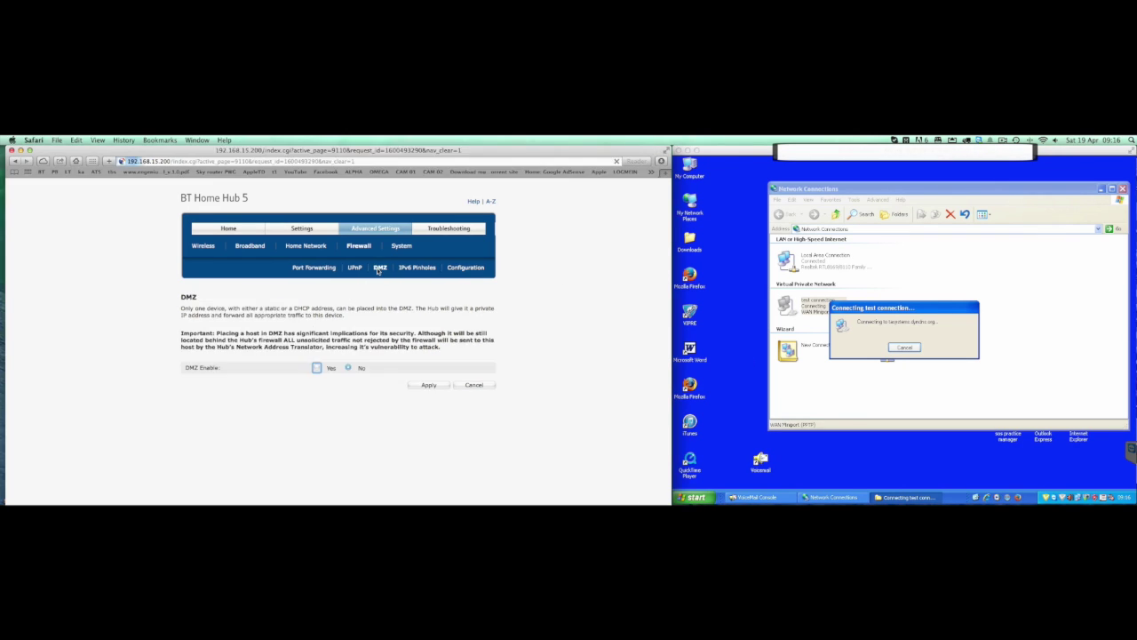
left_click(316, 367)
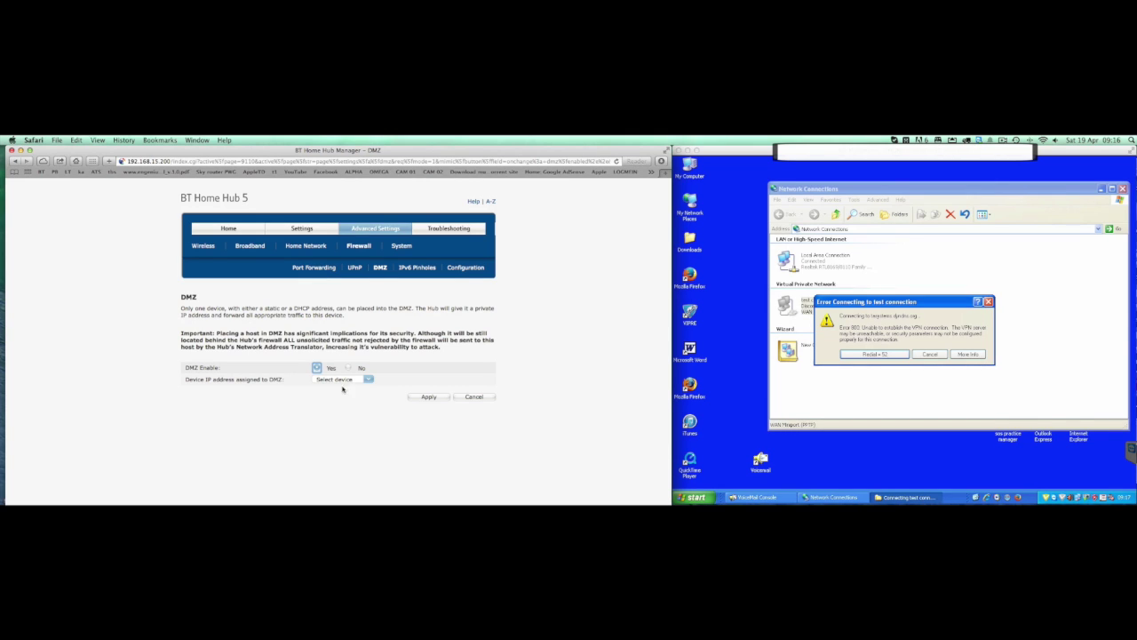
left_click(368, 380)
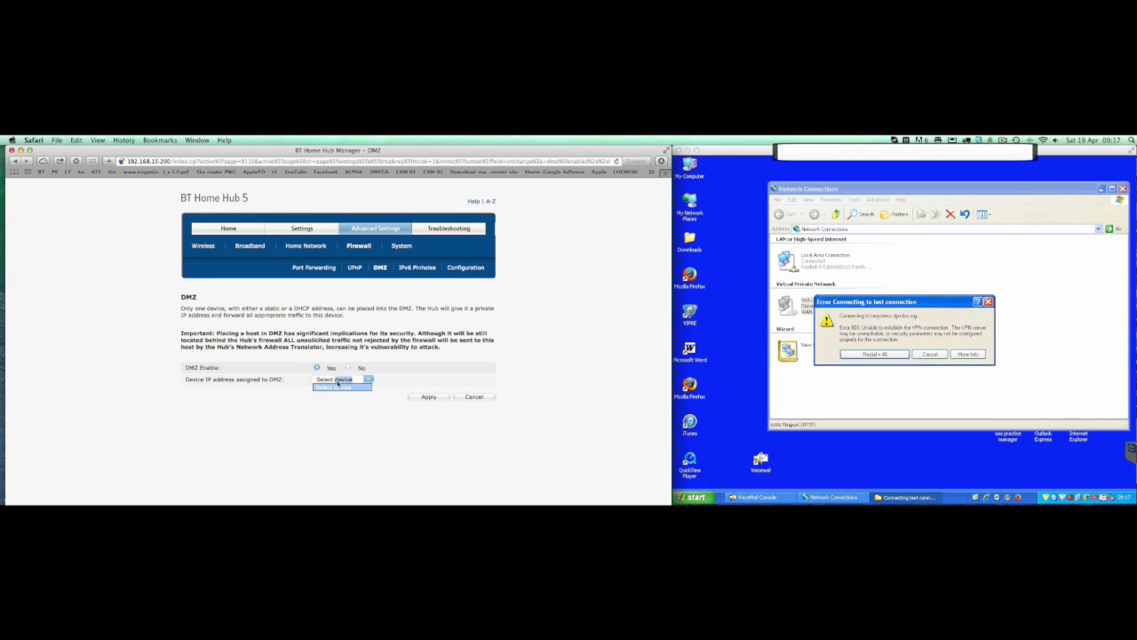
Open and close the DMZ device list without choosing any device
left_click(347, 389)
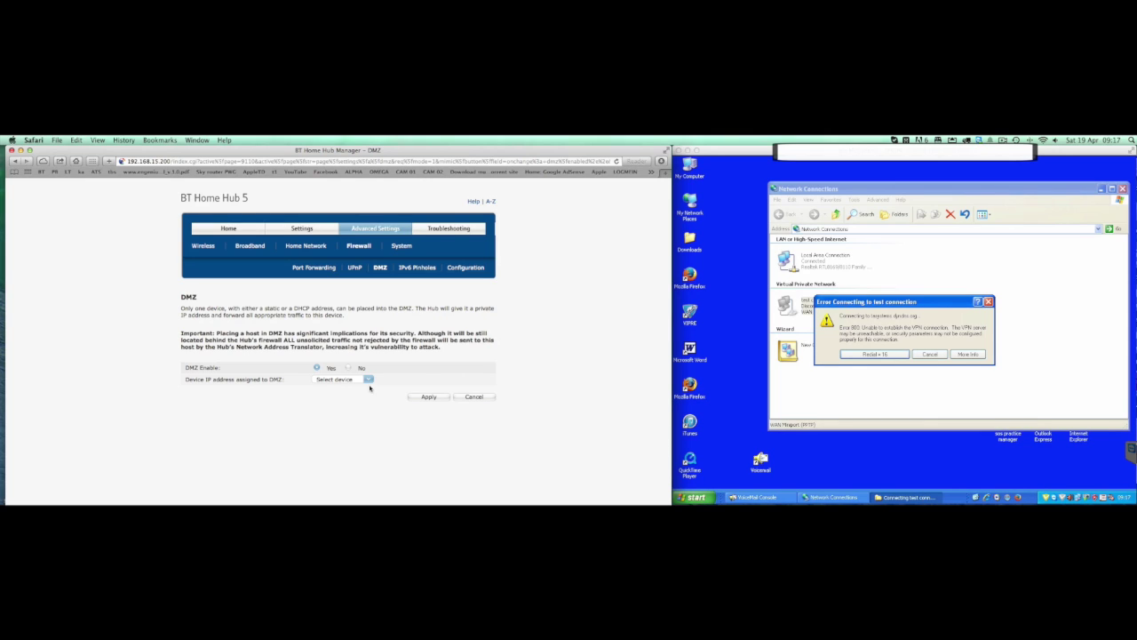
left_click(368, 379)
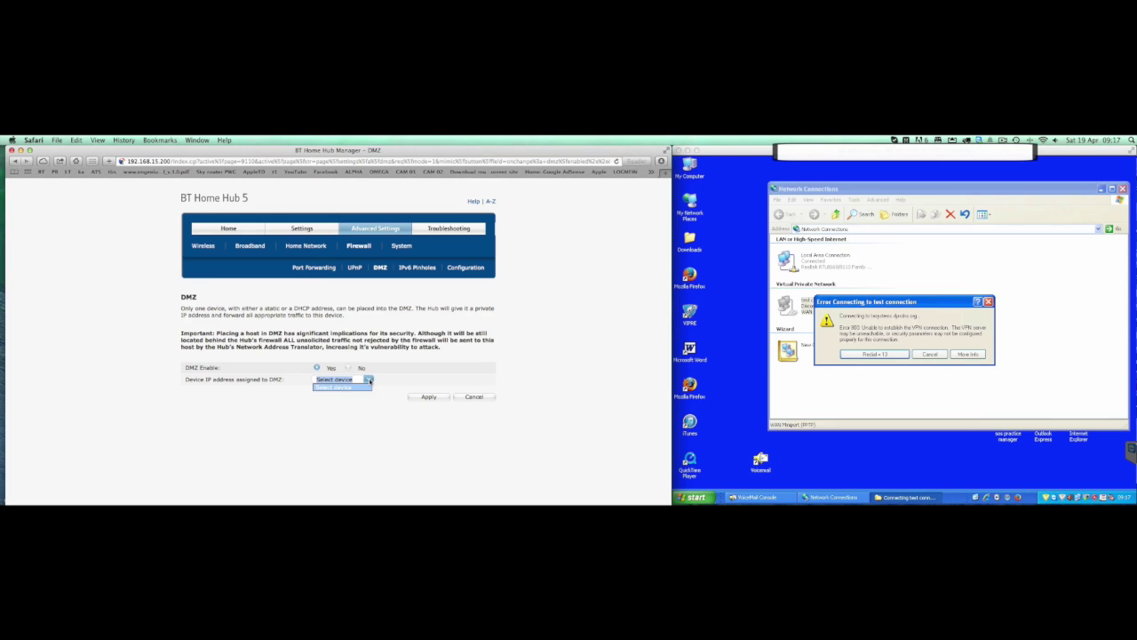
left_click(361, 451)
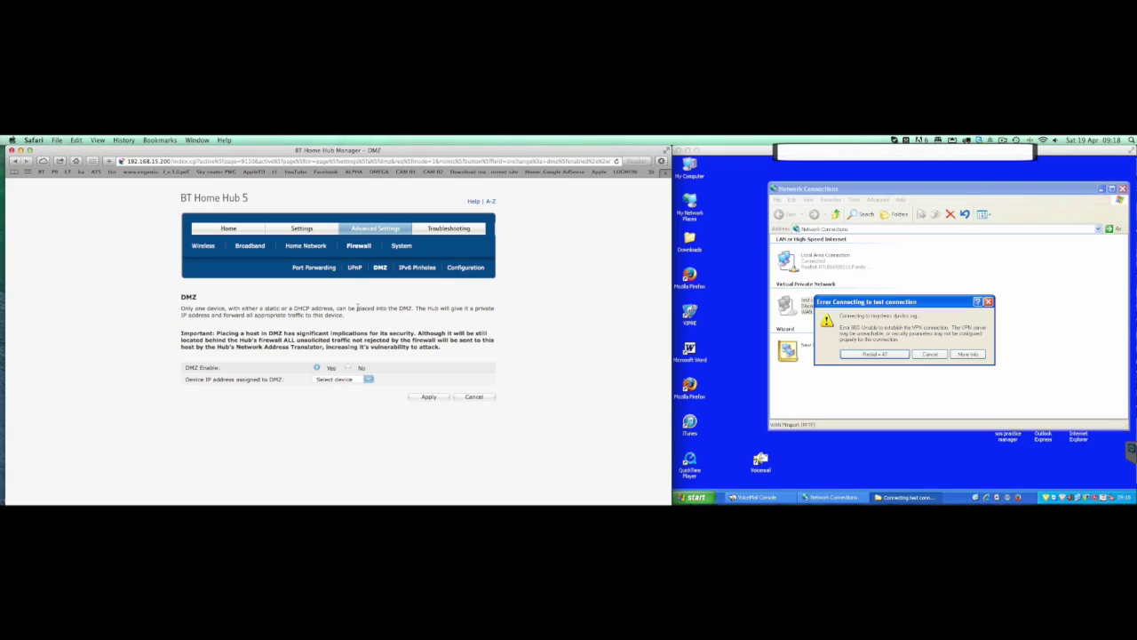
left_click(316, 268)
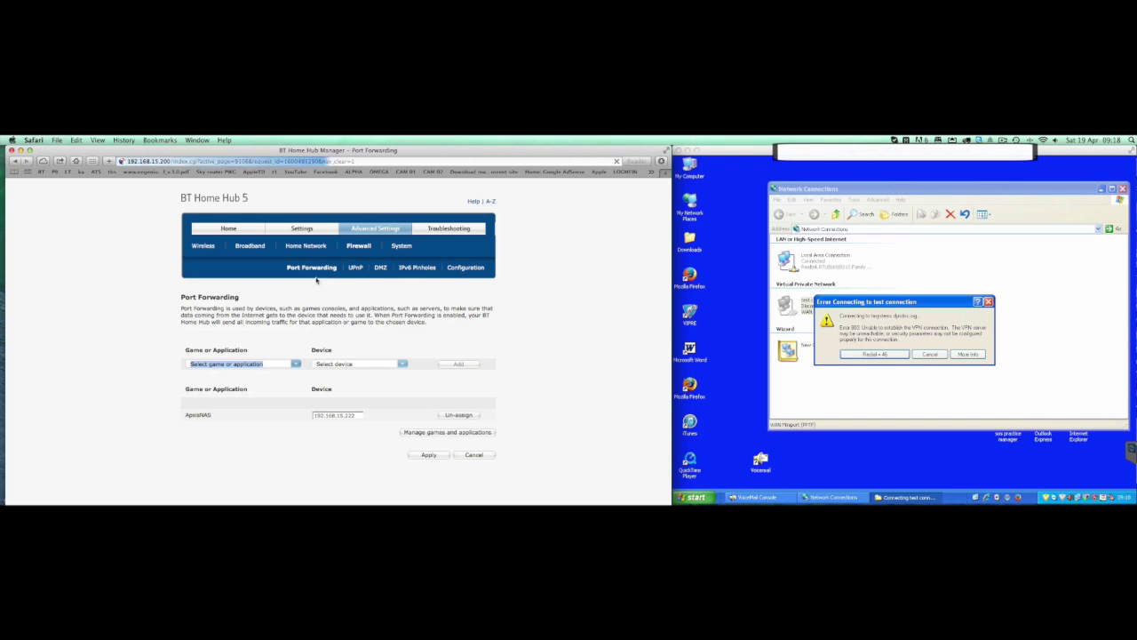